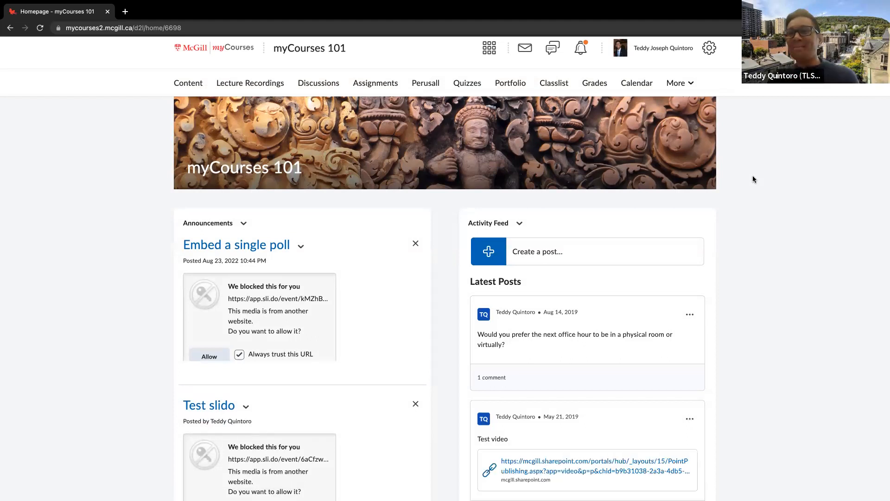
# Open the current myCourses 101 course homepage for editing
pyautogui.scroll(-3, 752, 178)
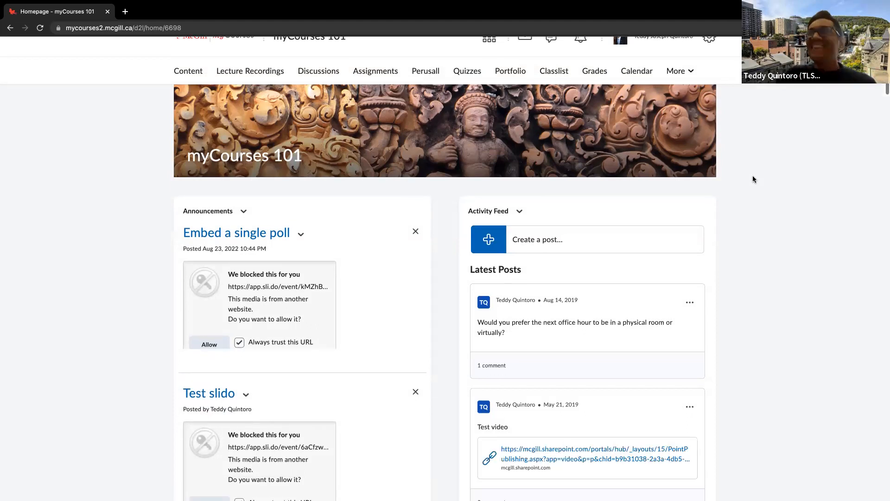
pyautogui.scroll(3, 752, 179)
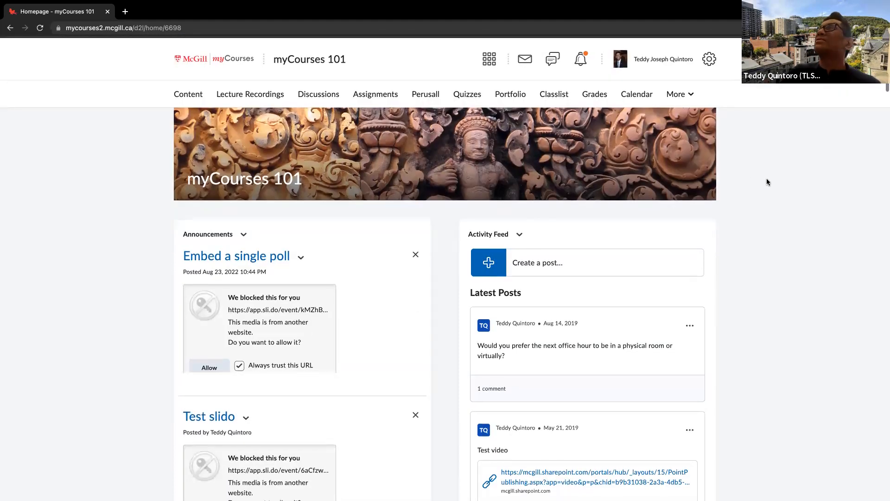
pyautogui.scroll(-15, 766, 181)
pyautogui.scroll(-2, 767, 182)
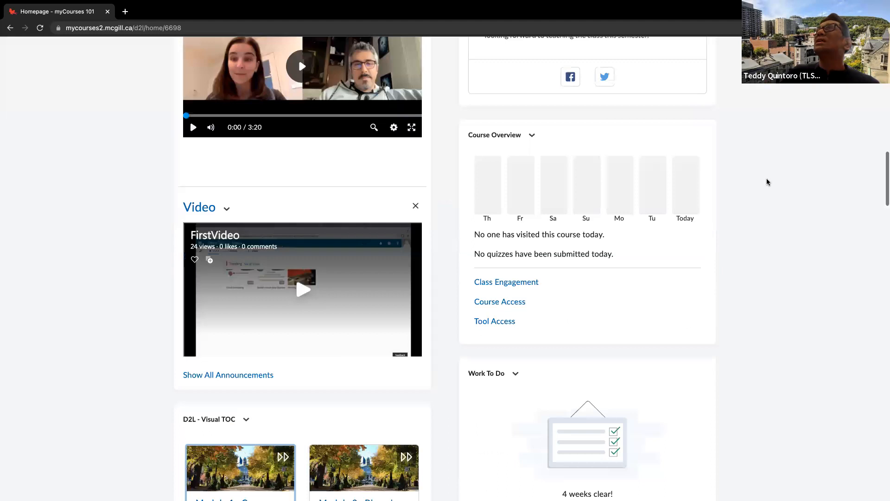
pyautogui.scroll(-20, 767, 181)
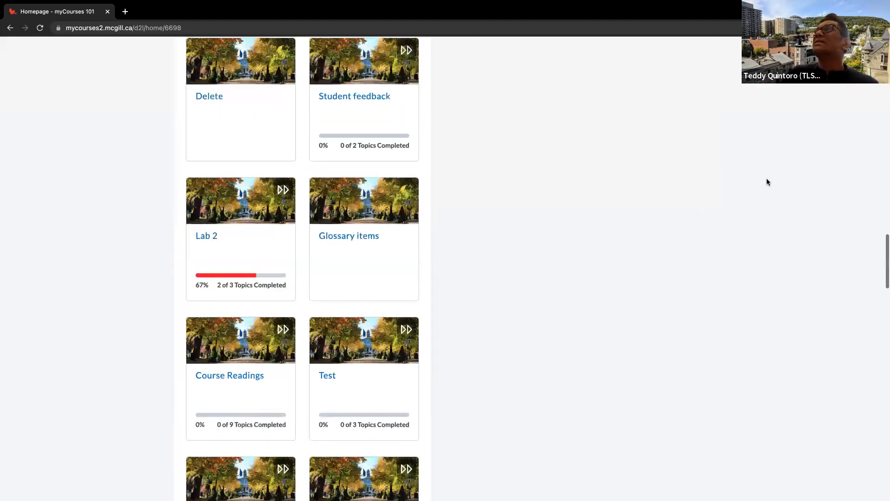
pyautogui.scroll(-20, 767, 182)
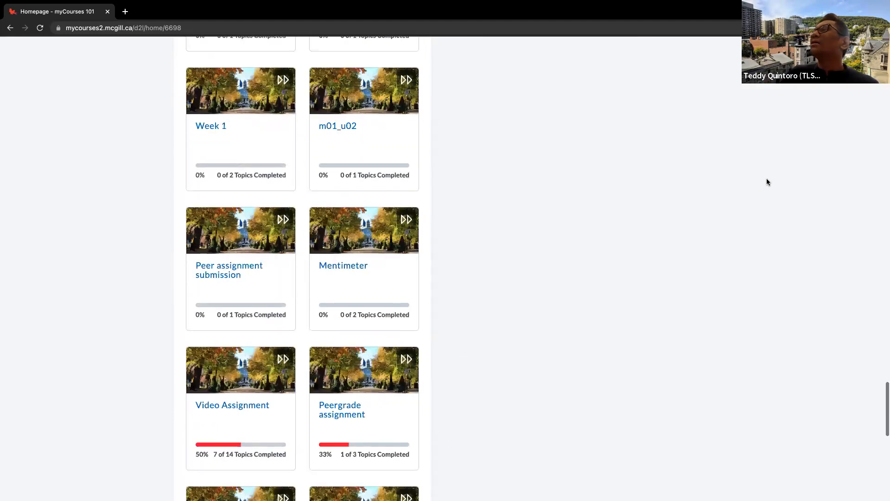
pyautogui.scroll(-2, 761, 242)
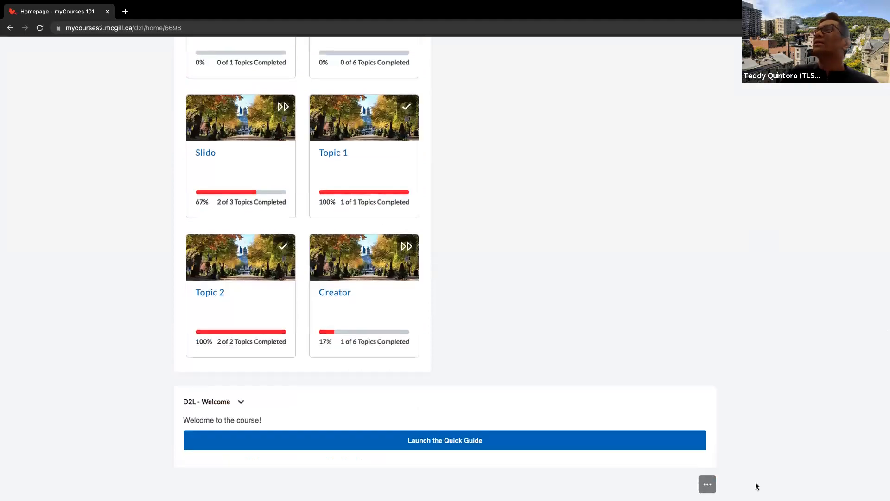
pyautogui.click(701, 484)
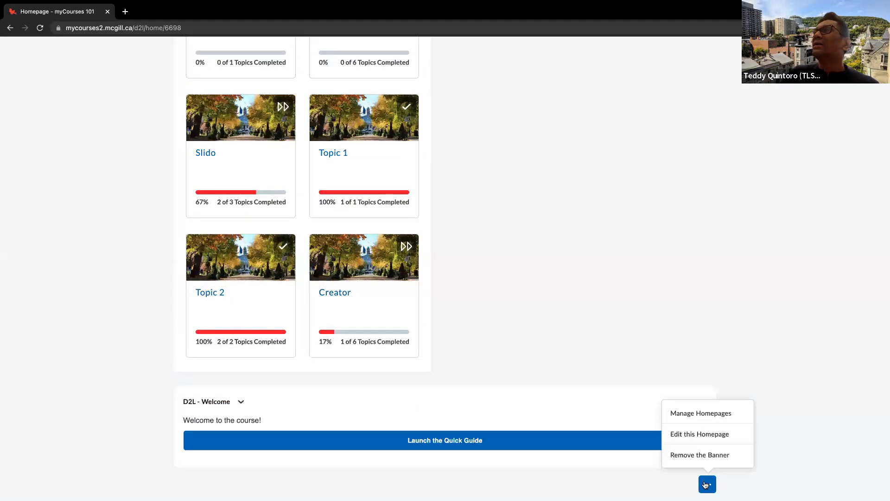
pyautogui.click(714, 438)
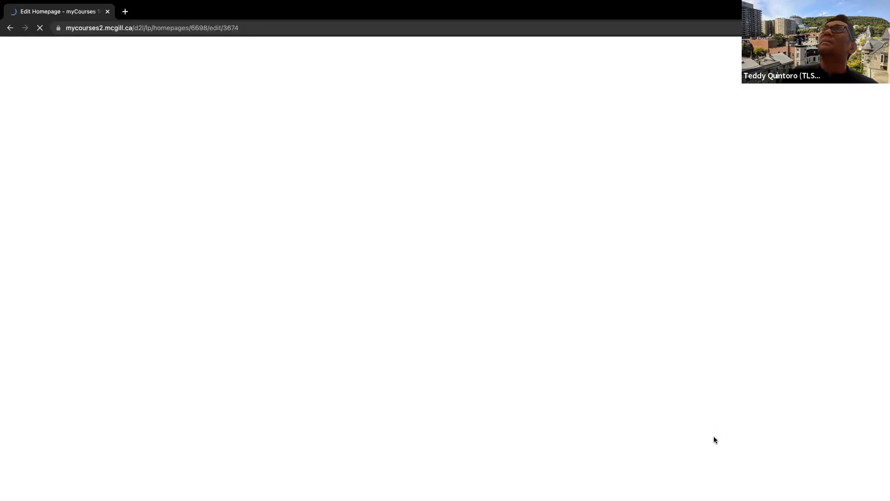
# Examine the homepage's header, layout and the arrangement of its widgets across the panels
pyautogui.scroll(-1, 660, 404)
pyautogui.scroll(-4, 660, 407)
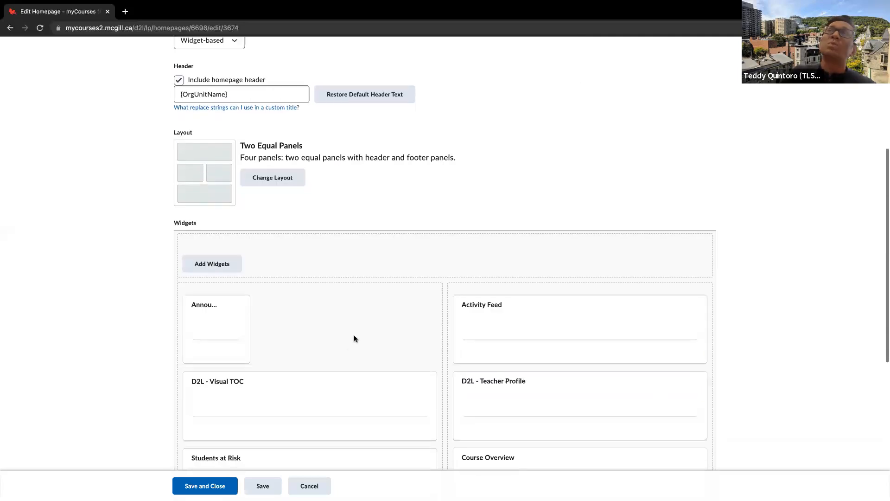
pyautogui.scroll(-1, 334, 274)
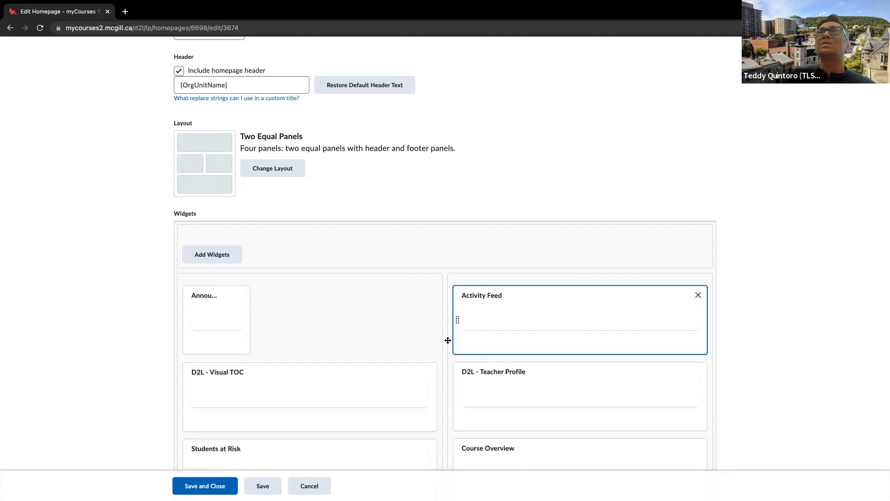
pyautogui.scroll(-1, 362, 306)
pyautogui.scroll(-1, 363, 309)
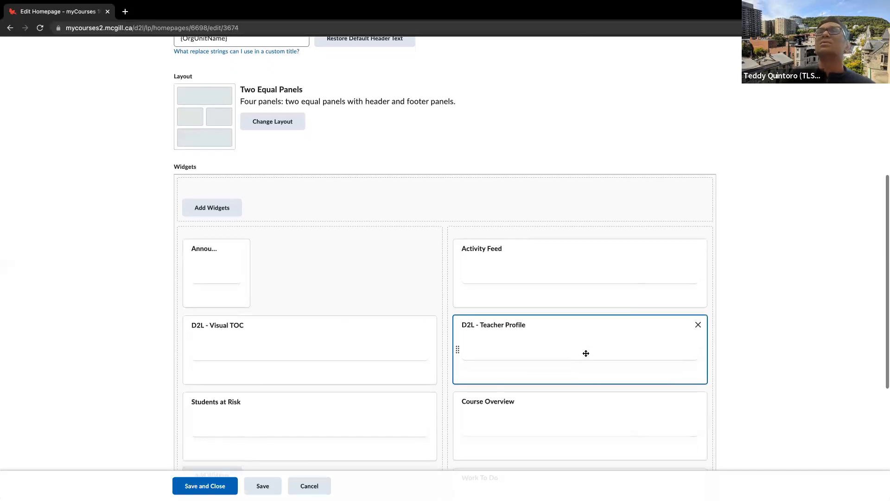
pyautogui.scroll(-5, 582, 353)
pyautogui.scroll(-1, 417, 384)
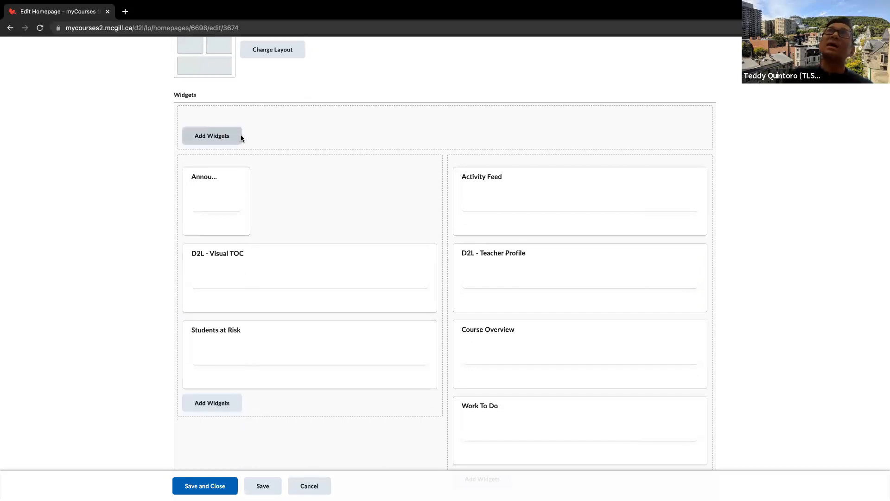
# Select the Announcements system widget for the panel containing Students at Risk, and cancel adding it
pyautogui.click(227, 404)
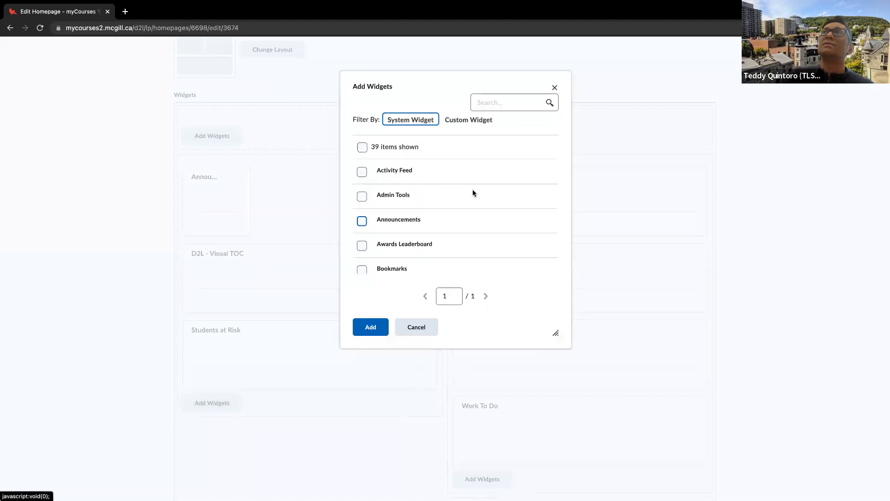
pyautogui.scroll(-1, 454, 179)
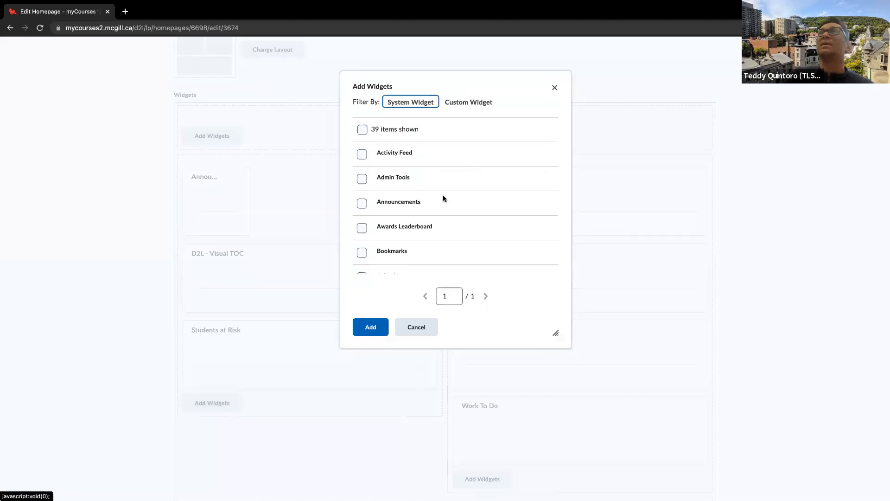
pyautogui.click(409, 202)
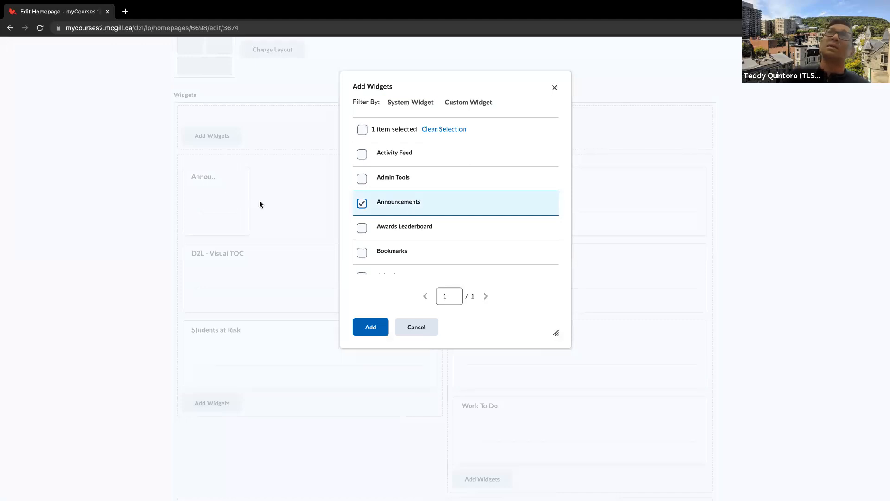
pyautogui.click(427, 329)
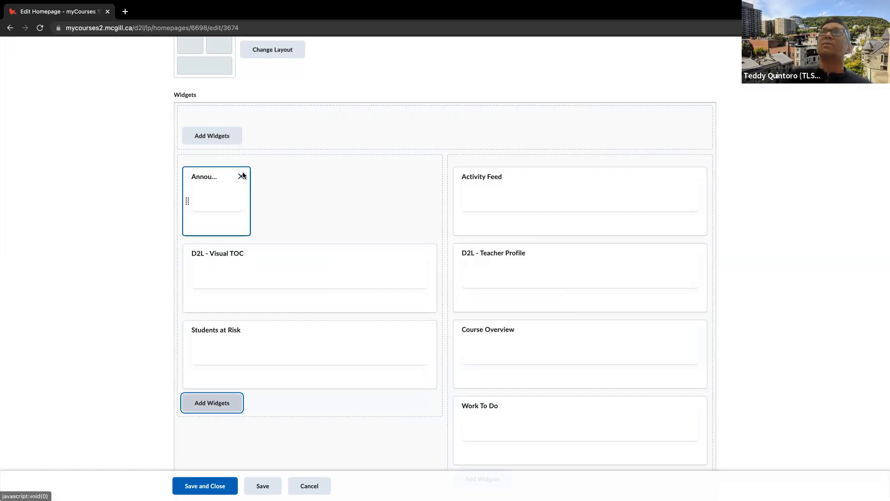
# Remove the Announcements widget from the homepage layout, and leave the homepage editor without saving
pyautogui.click(241, 176)
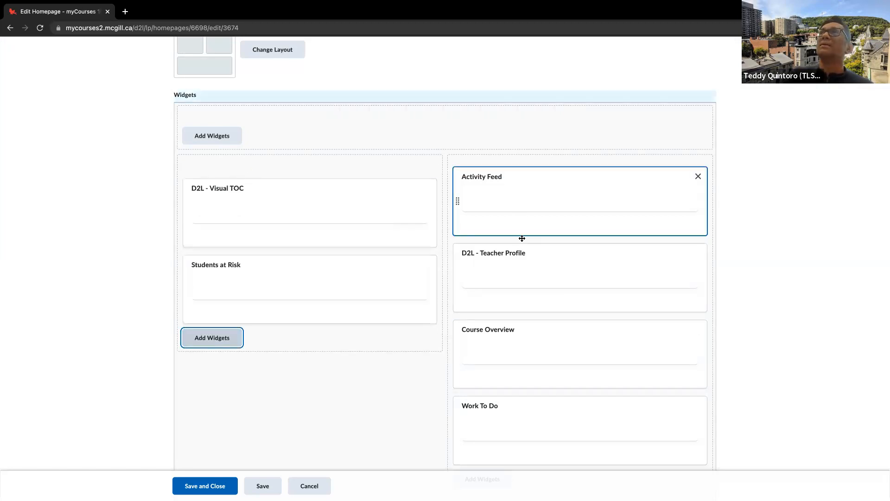
pyautogui.scroll(-1, 320, 376)
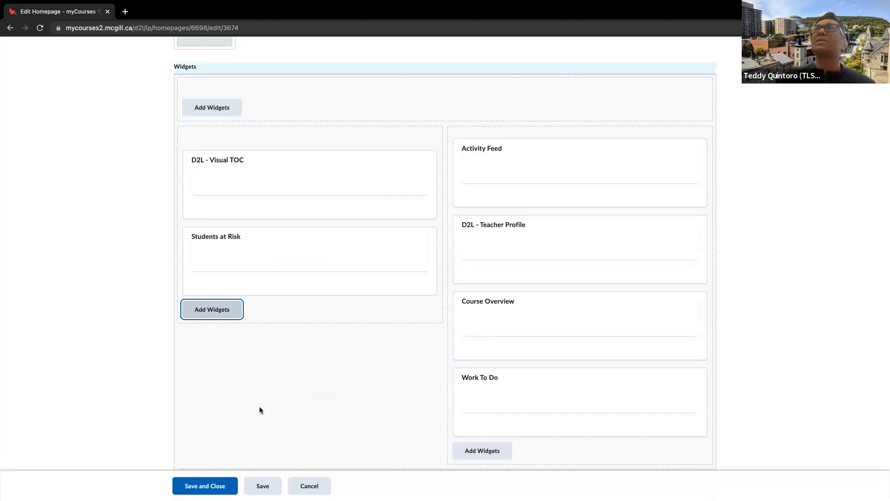
pyautogui.scroll(5, 272, 384)
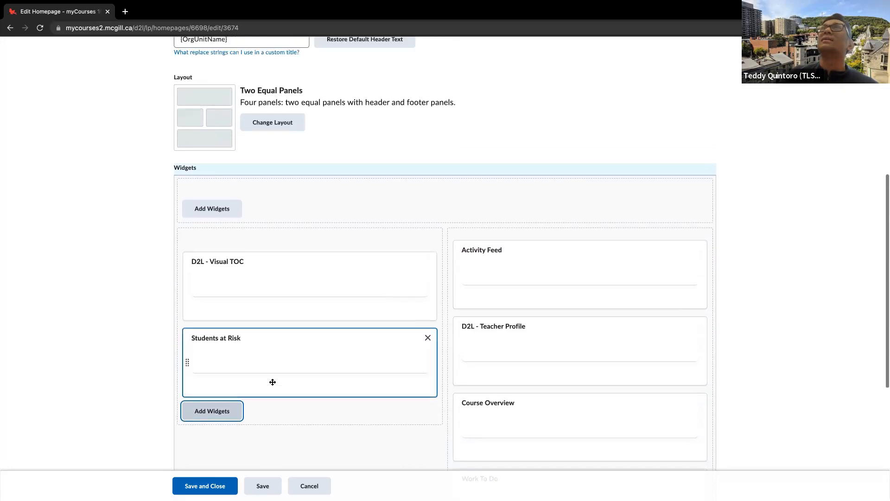
pyautogui.scroll(-4, 272, 382)
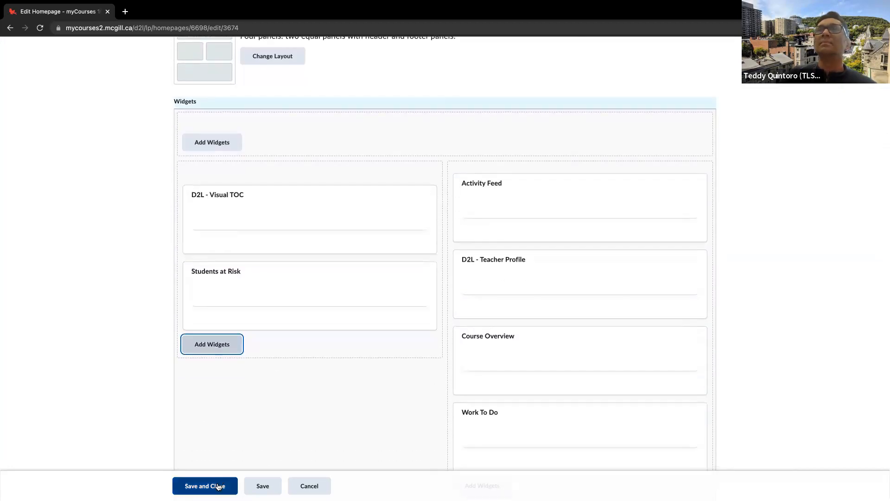
pyautogui.click(323, 484)
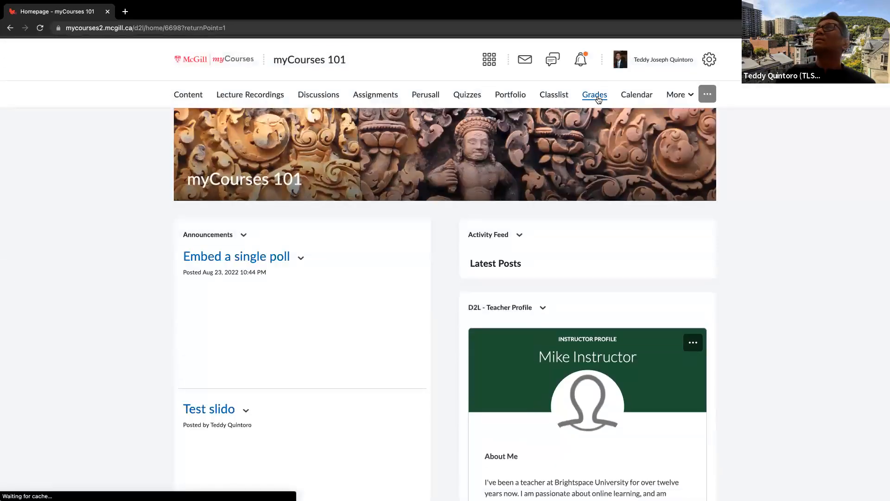
# Go to the course grades, view the Personal Display Options in the grade settings, and close them
pyautogui.click(595, 95)
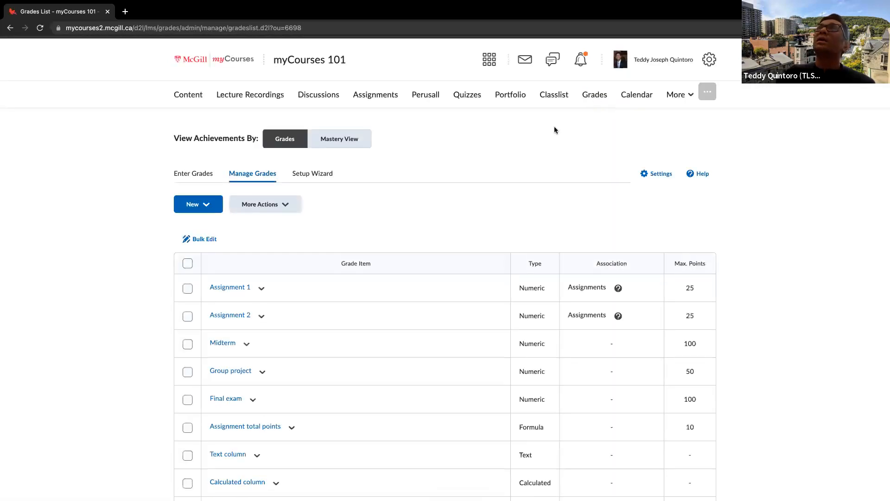
pyautogui.click(652, 174)
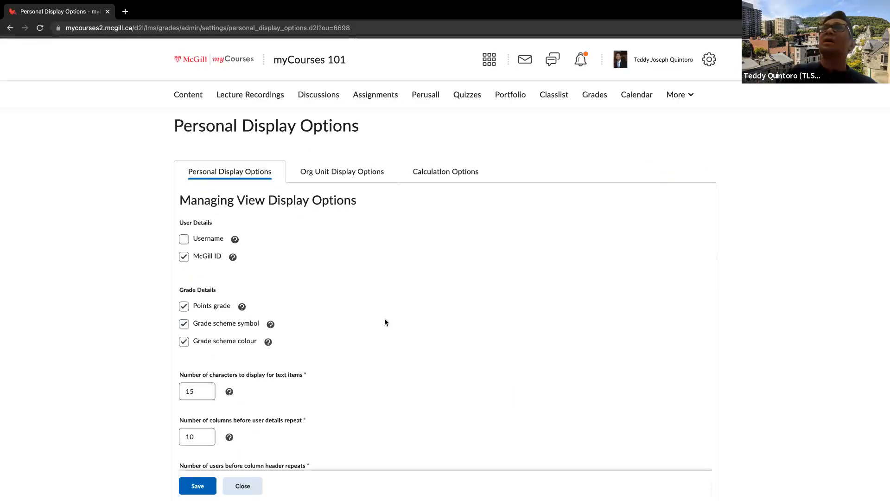
pyautogui.click(244, 485)
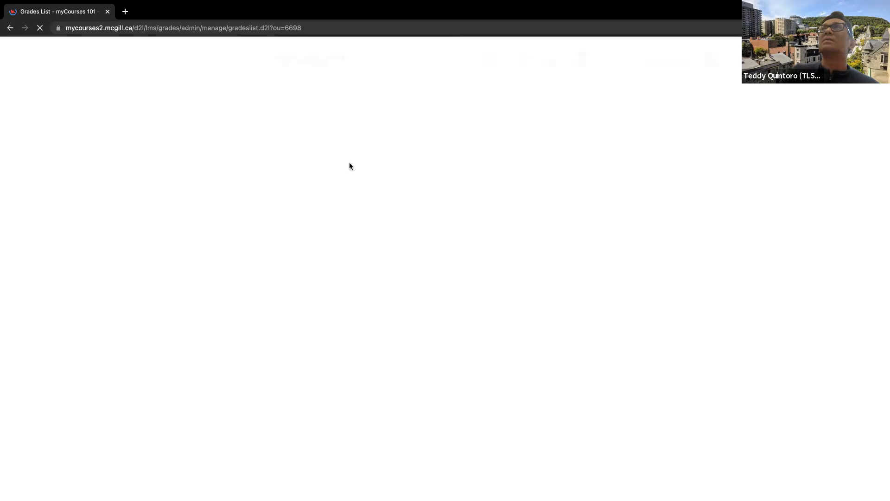
# Examine the current grade book settings in the Grades Setup Wizard, including how ungraded items are treated
pyautogui.click(310, 179)
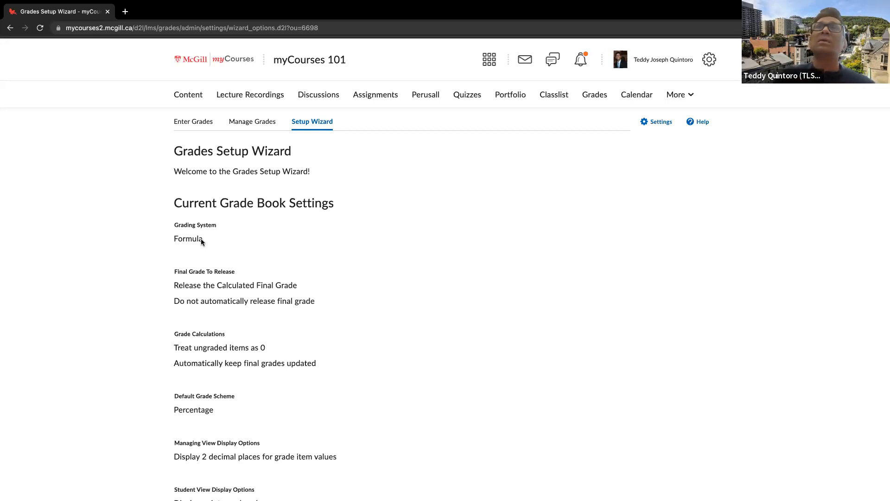
pyautogui.scroll(-1, 201, 239)
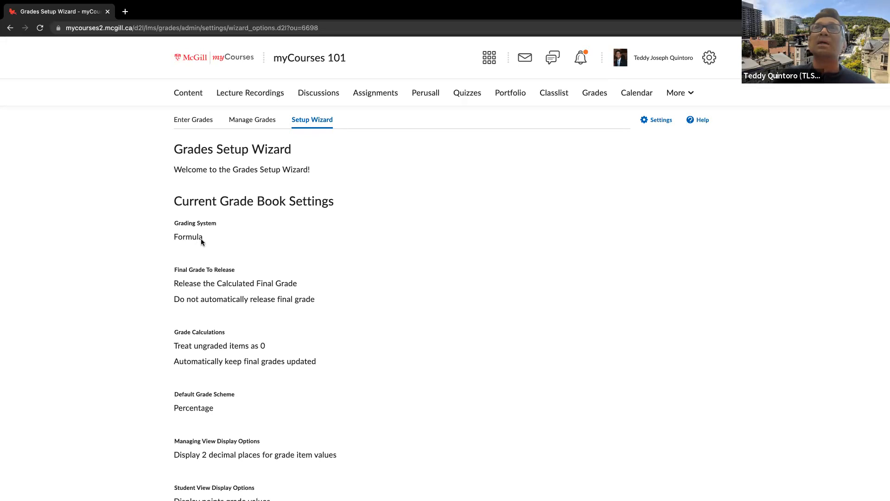
pyautogui.scroll(-2, 201, 241)
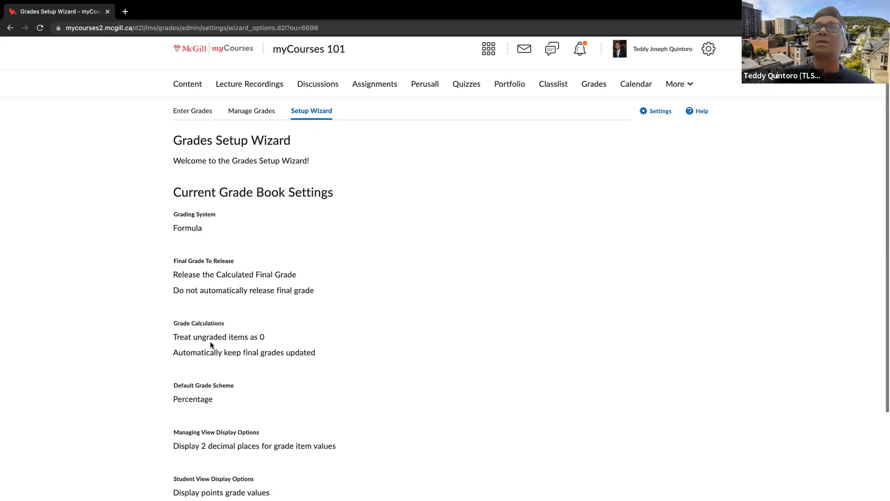
pyautogui.scroll(-1, 210, 341)
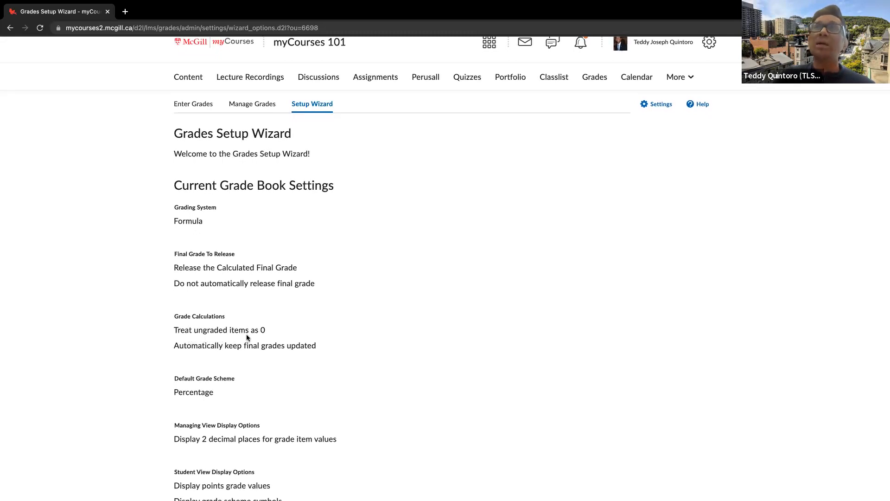
pyautogui.scroll(-2, 261, 336)
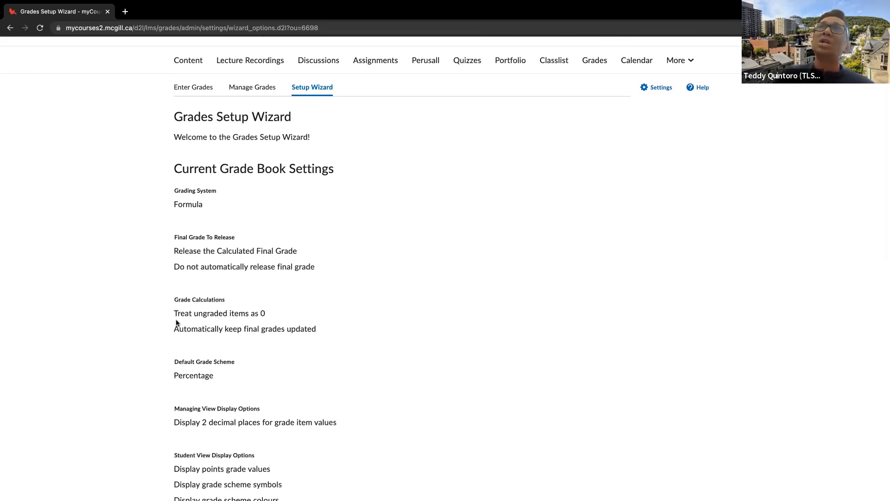
pyautogui.moveTo(175, 319); pyautogui.dragTo(282, 318)
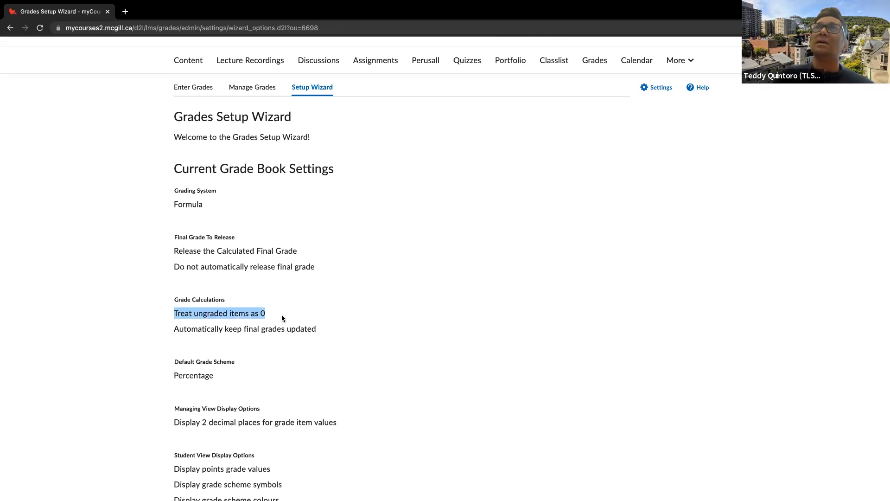
pyautogui.scroll(-1, 281, 318)
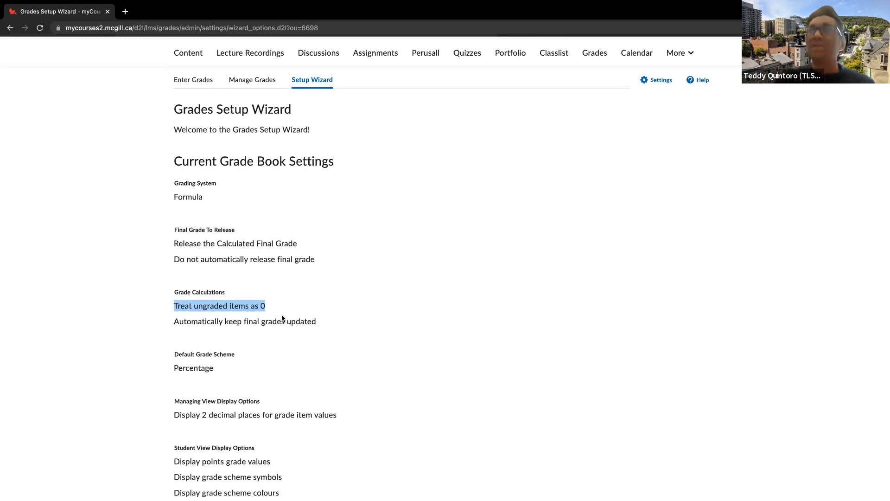
pyautogui.scroll(-2, 281, 318)
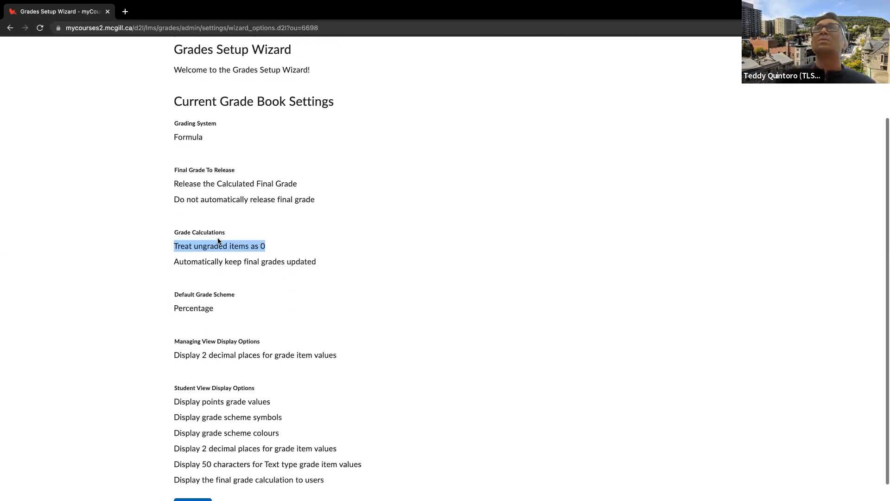
pyautogui.scroll(-1, 265, 251)
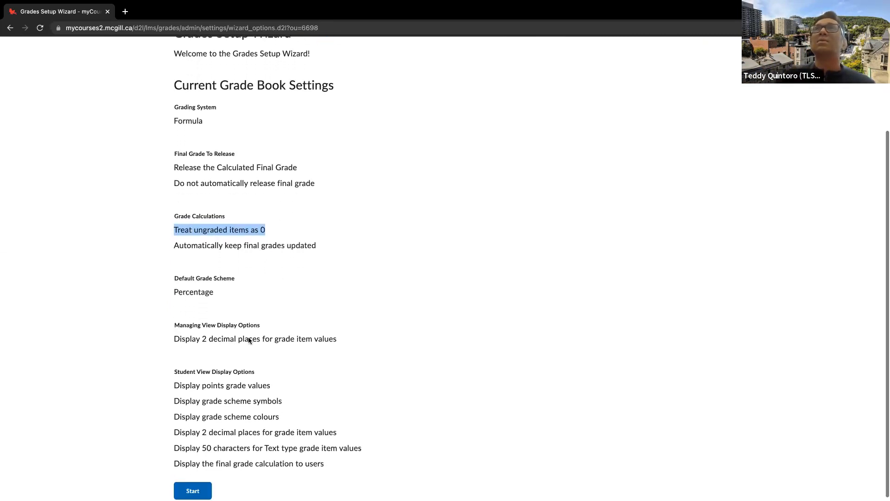
# Start the Grades Setup Wizard, choose the Weighted grading system, and continue to the final grade release settings
pyautogui.click(193, 491)
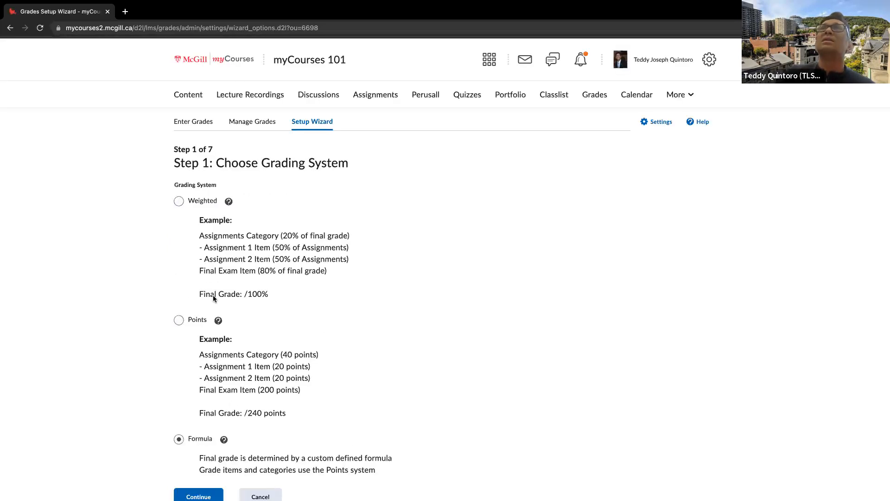
pyautogui.click(205, 199)
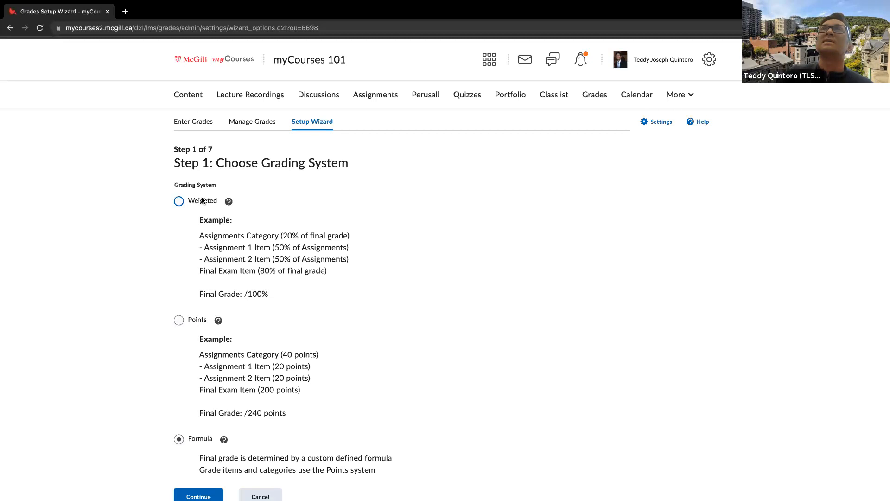
pyautogui.scroll(-1, 303, 269)
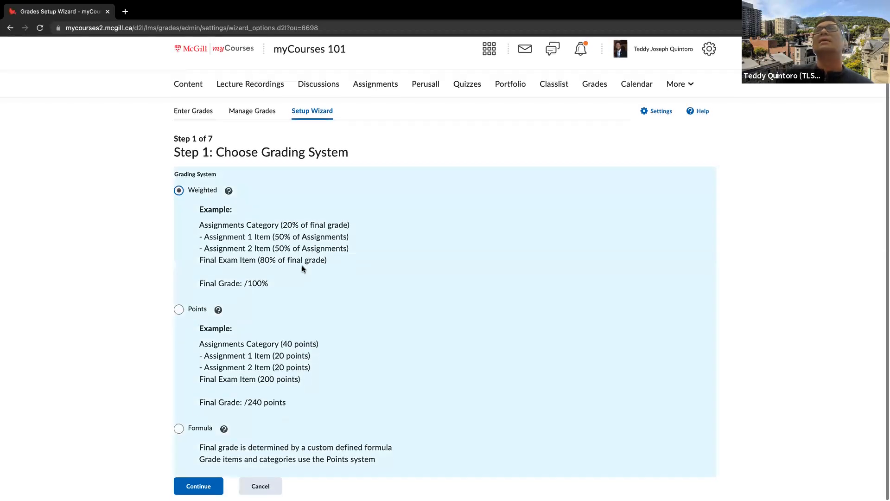
pyautogui.click(207, 487)
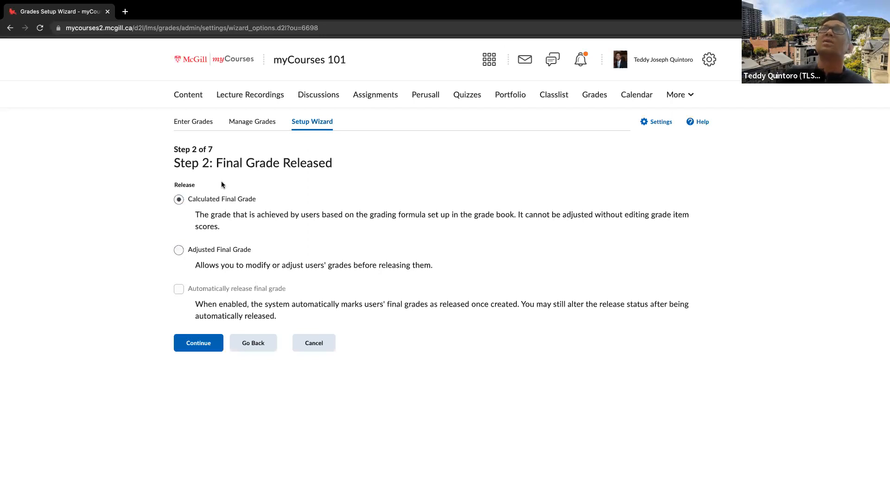
# Set the final grade to release to Adjusted Final Grade, and continue to the grade calculations
pyautogui.click(207, 250)
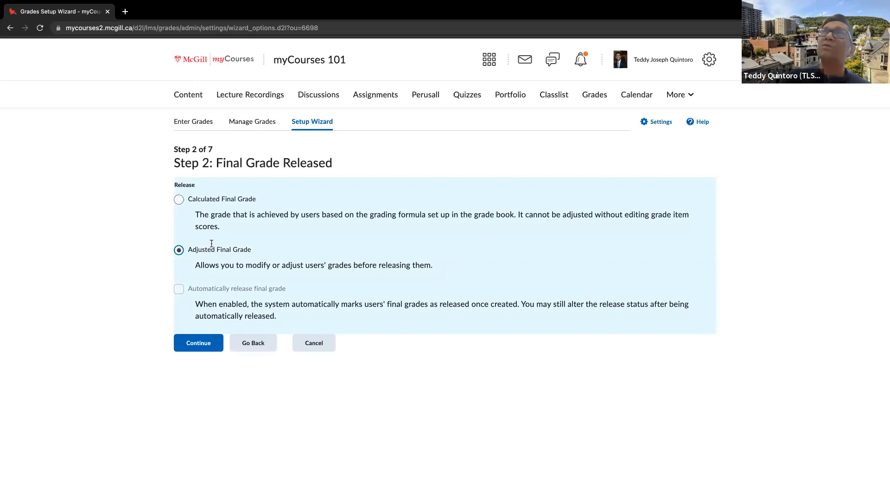
pyautogui.click(217, 203)
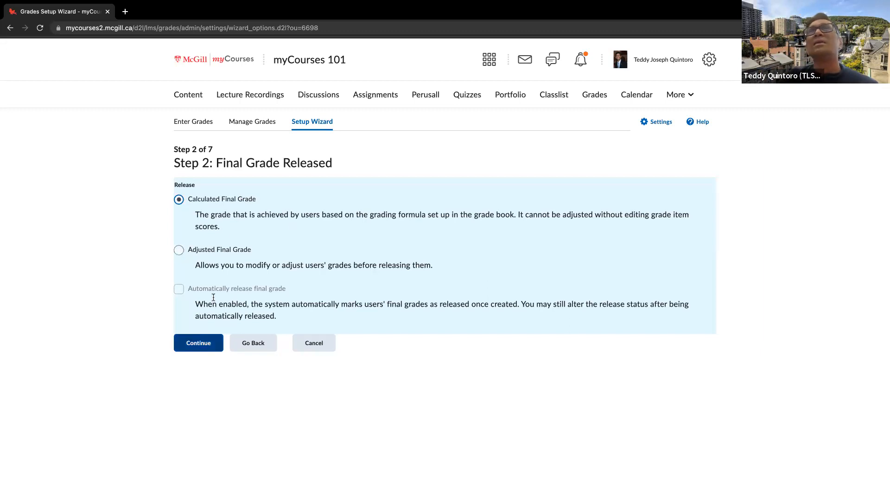
pyautogui.click(229, 248)
pyautogui.click(199, 350)
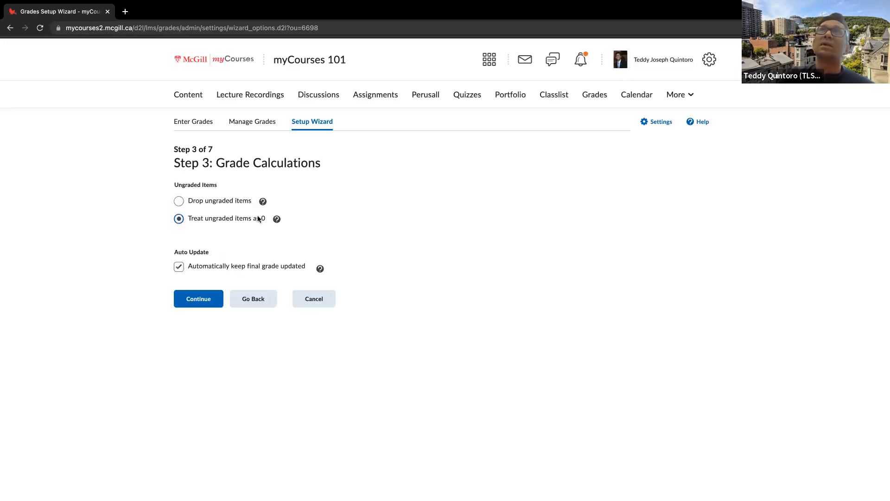
# Accept the existing grade calculations, Percentage default scheme, 2 decimal places and student view display options, and finish the Grades Setup Wizard
pyautogui.click(213, 300)
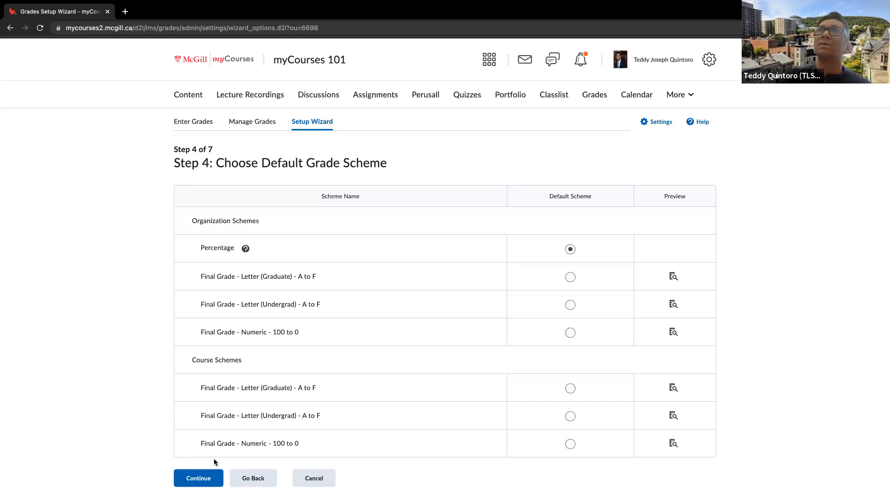
pyautogui.click(207, 472)
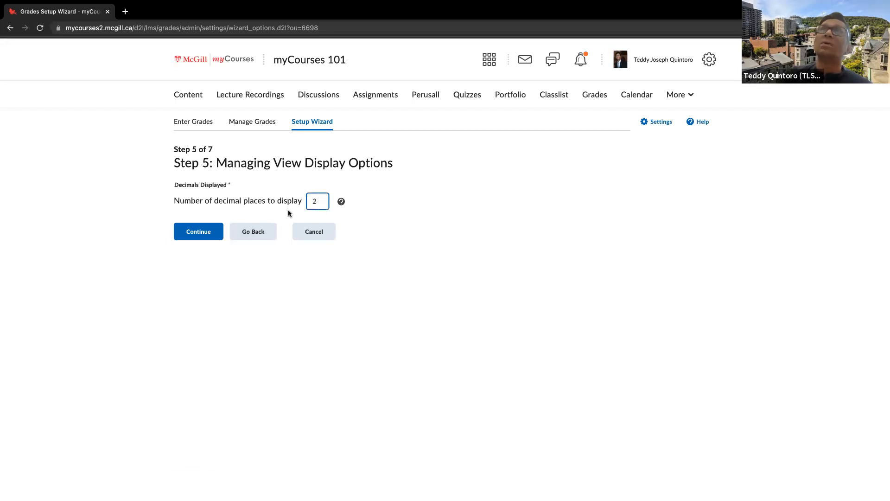
pyautogui.click(203, 232)
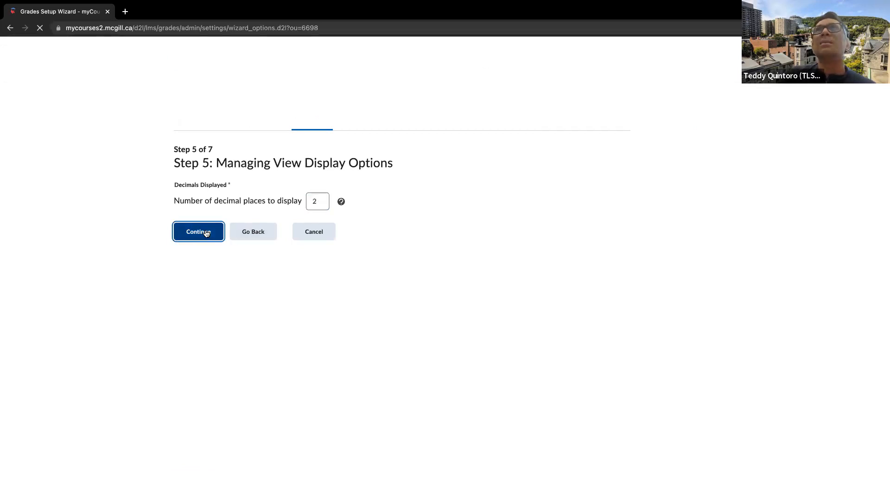
pyautogui.click(201, 426)
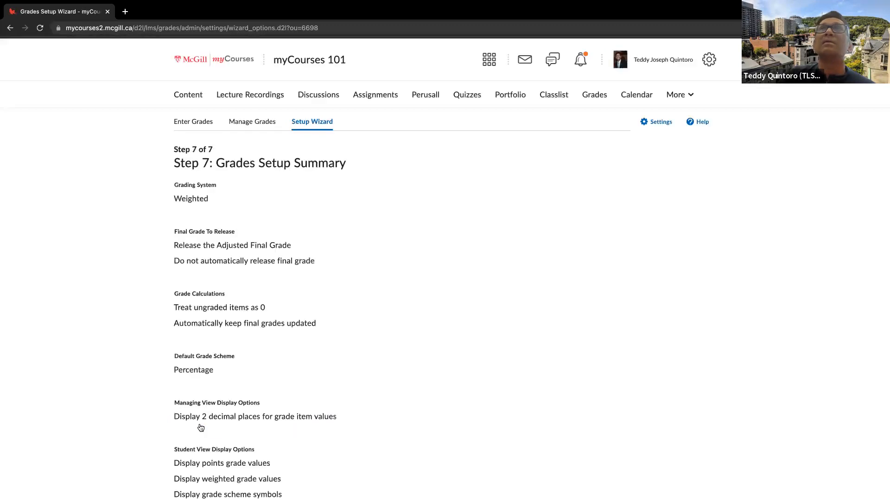
pyautogui.scroll(-5, 233, 430)
pyautogui.click(197, 487)
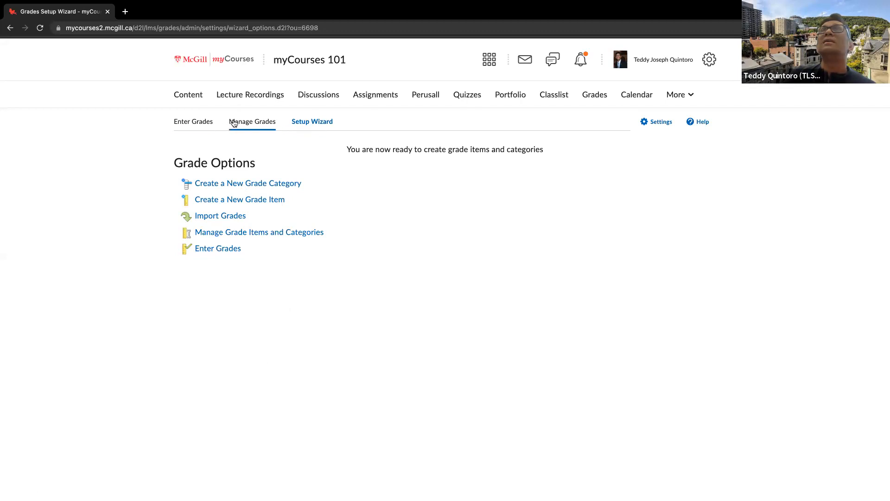
# View the grade entry list, and show the options for creating a new item or category under Manage Grades
pyautogui.click(204, 124)
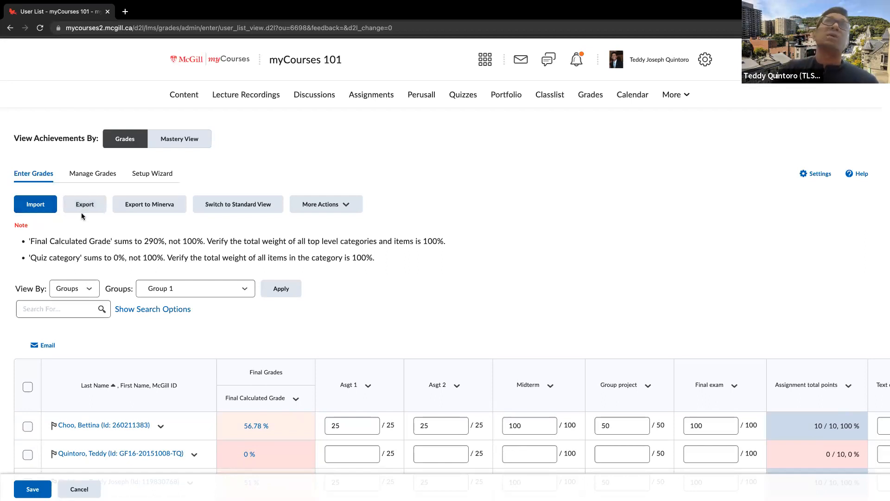
pyautogui.click(97, 175)
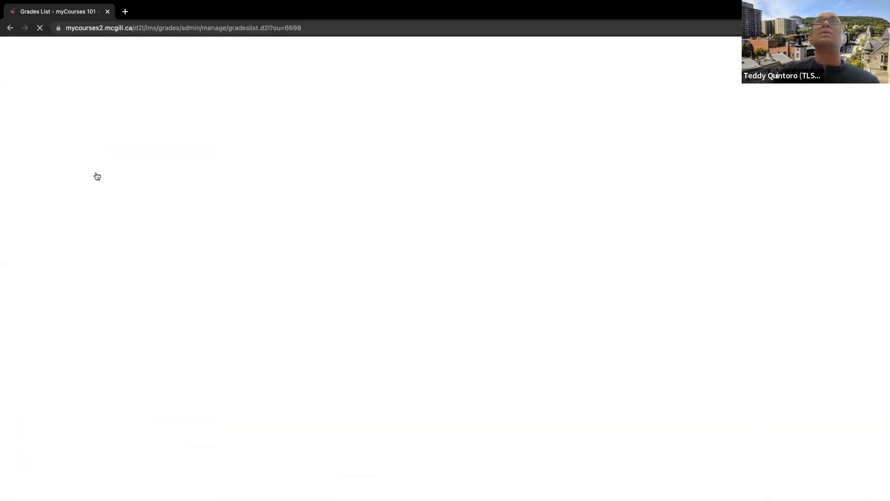
pyautogui.click(205, 205)
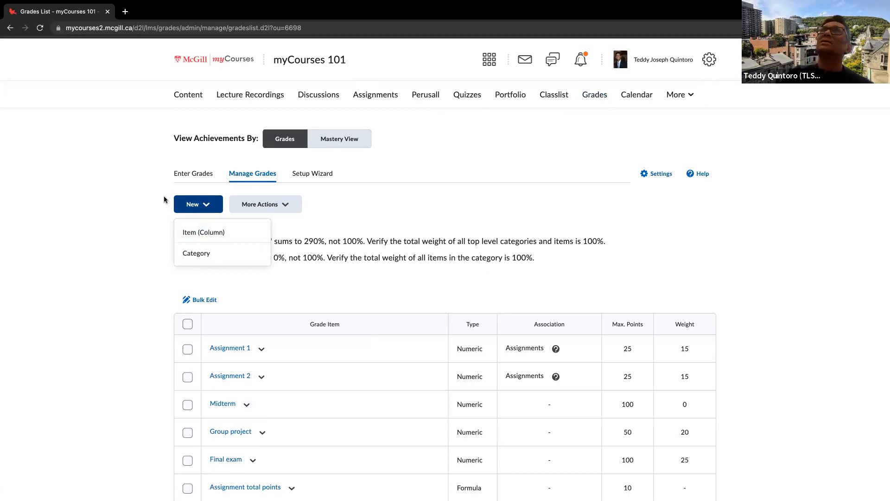
# Return to the grade entry list and open grade entry for the Final Calculated Grade column
pyautogui.click(193, 173)
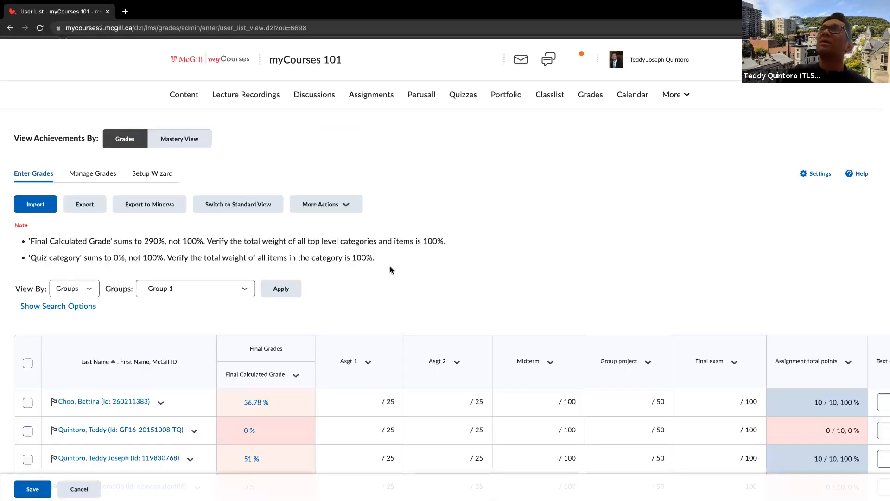
pyautogui.hscroll(10, 493, 271)
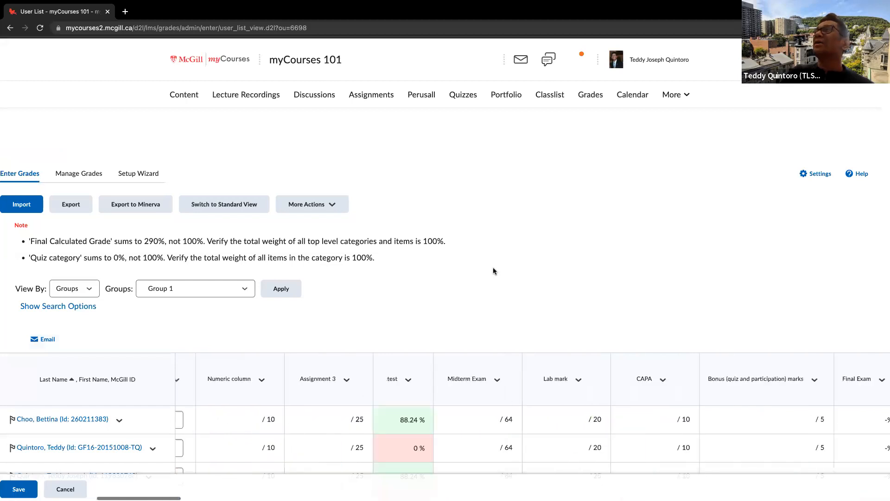
pyautogui.hscroll(20, 495, 272)
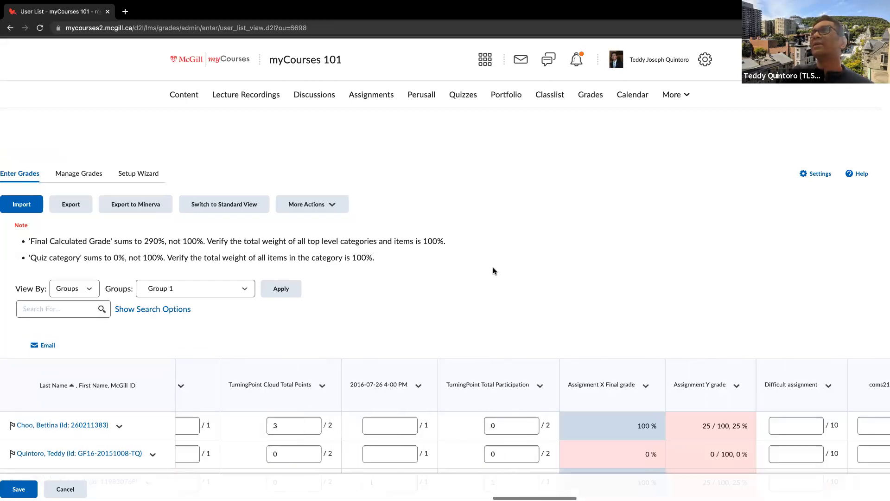
pyautogui.hscroll(20, 493, 269)
pyautogui.hscroll(20, 493, 268)
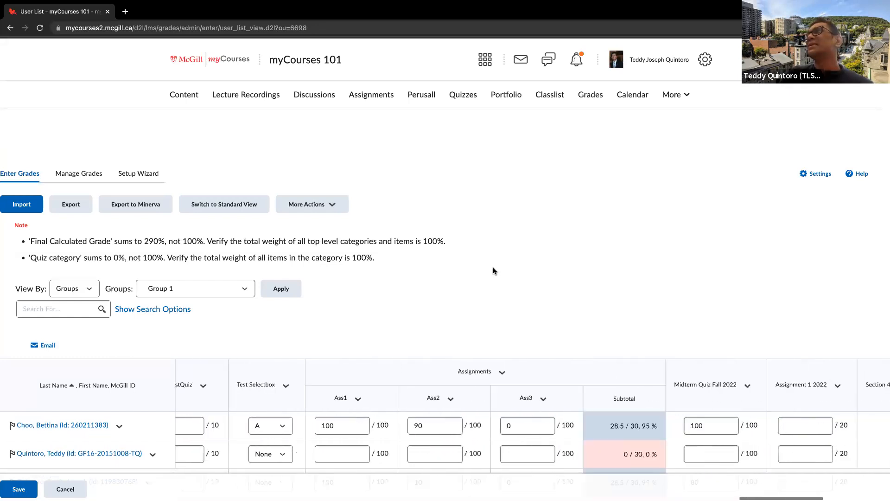
pyautogui.hscroll(20, 493, 271)
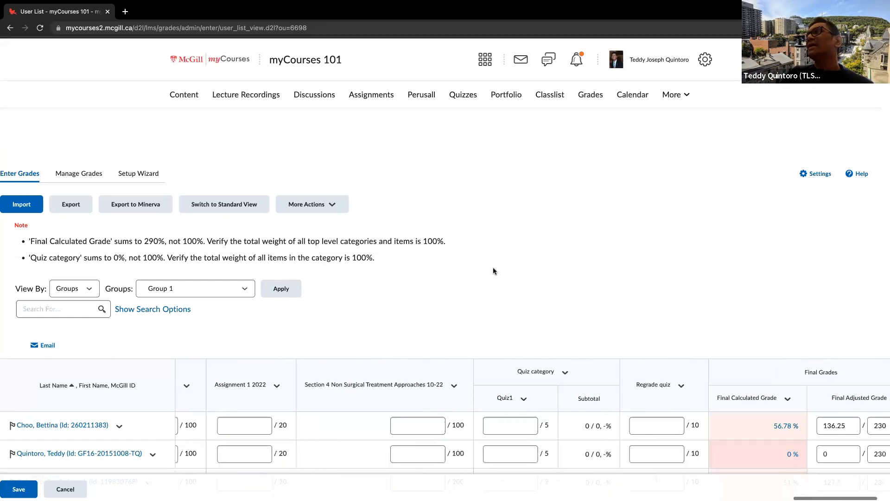
pyautogui.hscroll(3, 493, 271)
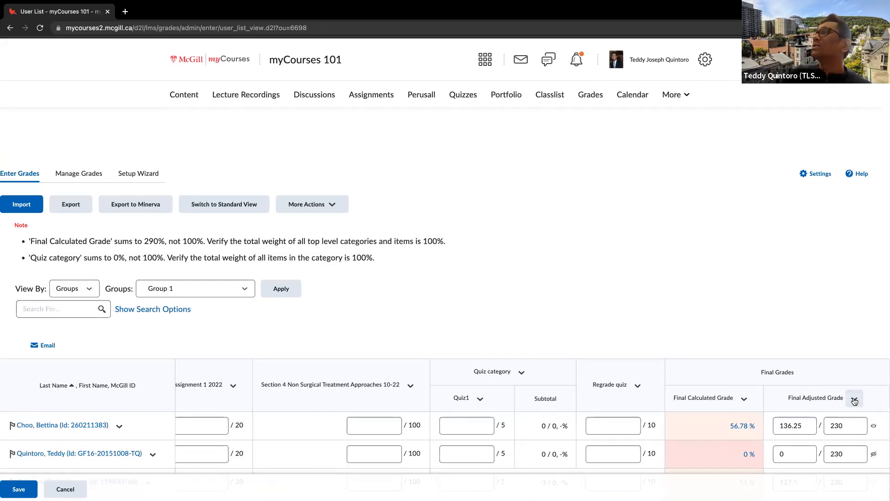
pyautogui.scroll(-1, 854, 401)
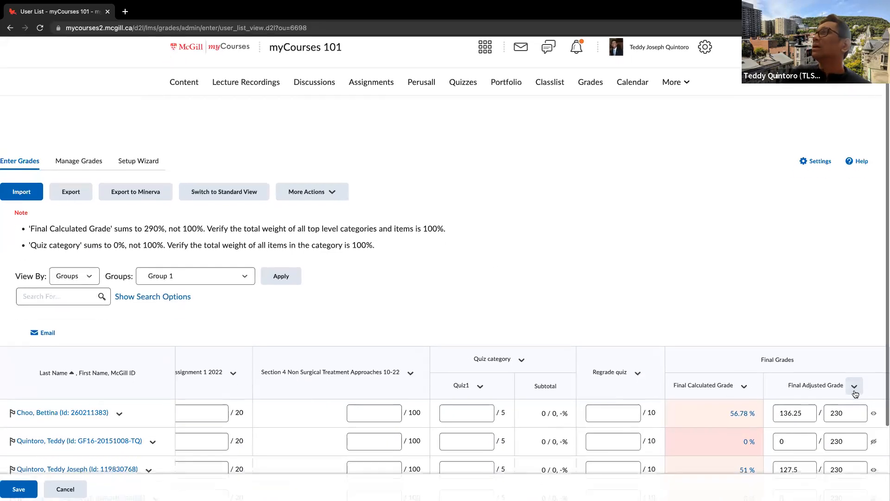
pyautogui.click(743, 386)
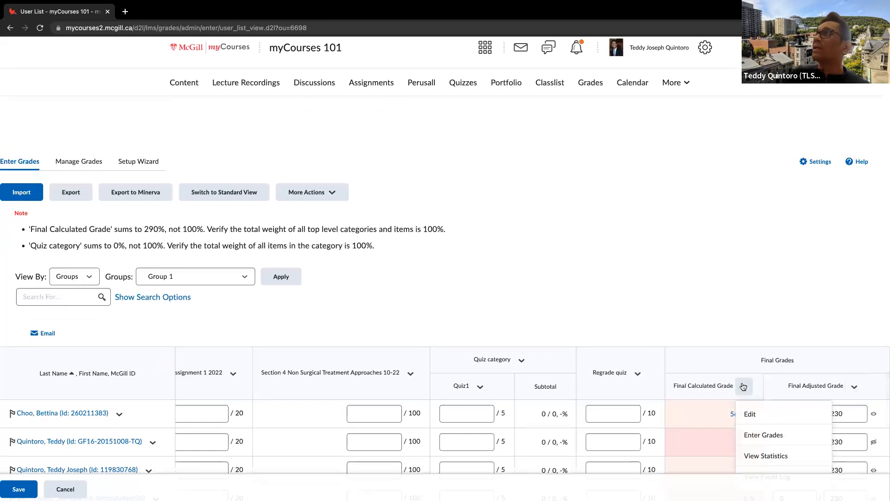
pyautogui.scroll(-1, 743, 386)
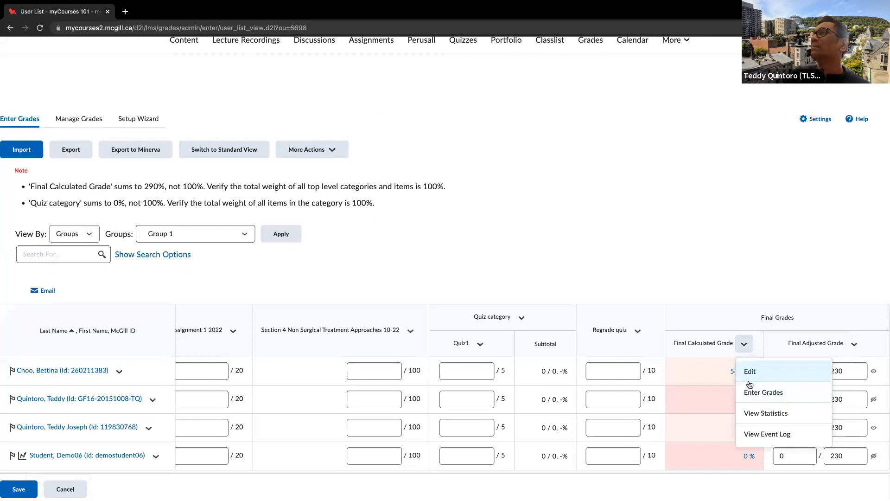
pyautogui.click(752, 391)
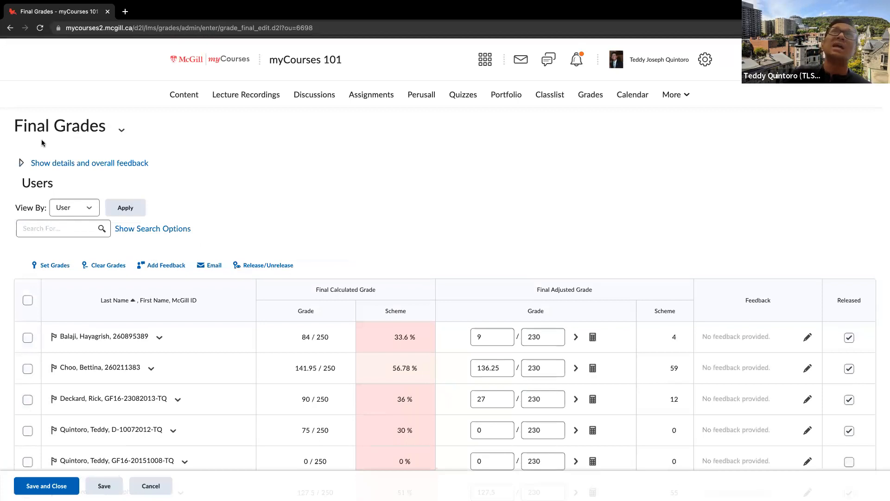
# Examine the bulk actions available for Final Grades, such as Recalculate All, Transfer All and Release All, and dismiss them
pyautogui.moveTo(14, 128); pyautogui.dragTo(115, 152)
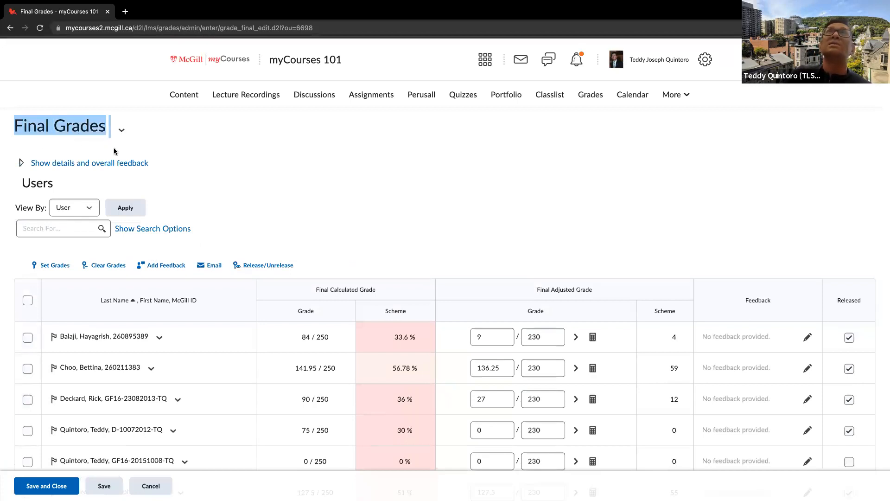
pyautogui.click(341, 214)
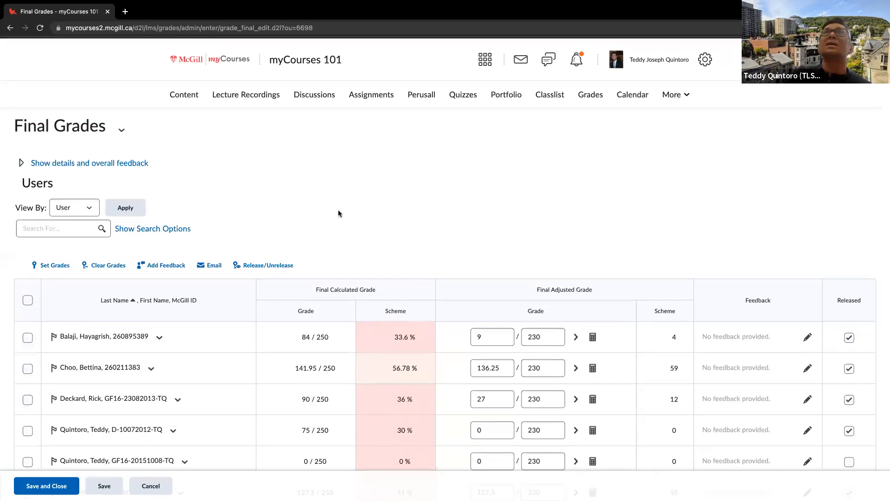
pyautogui.click(121, 129)
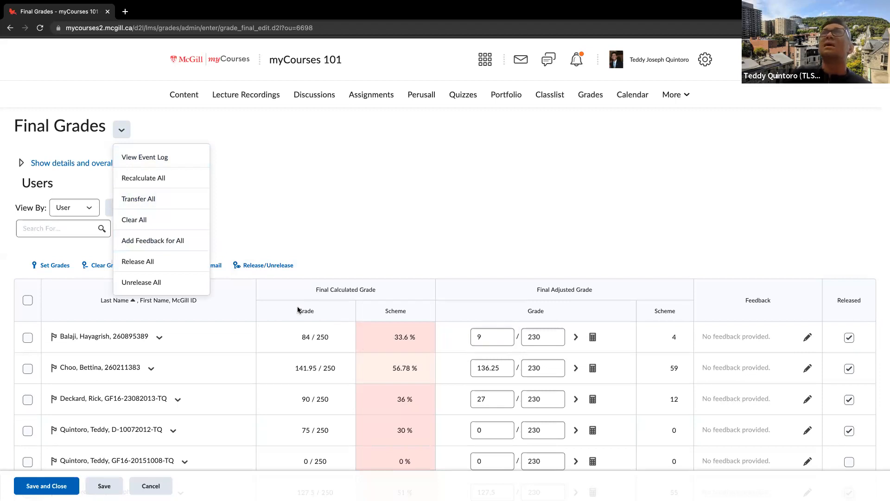
pyautogui.click(496, 338)
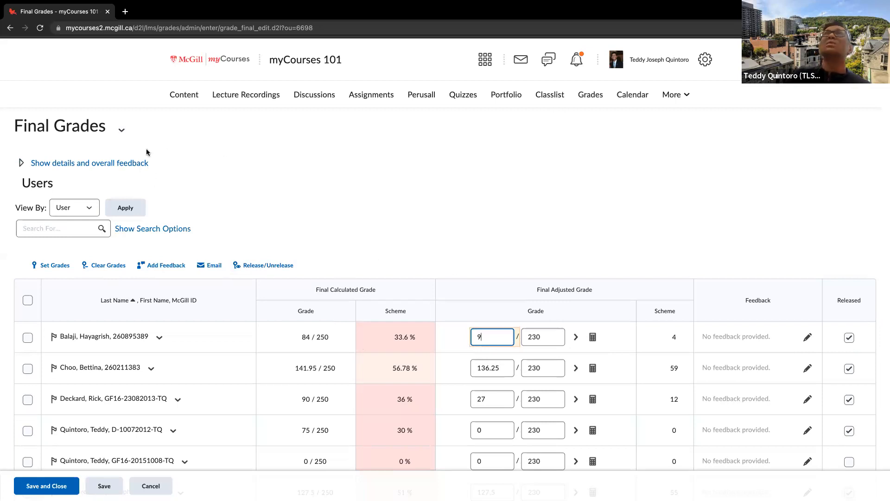
pyautogui.click(123, 133)
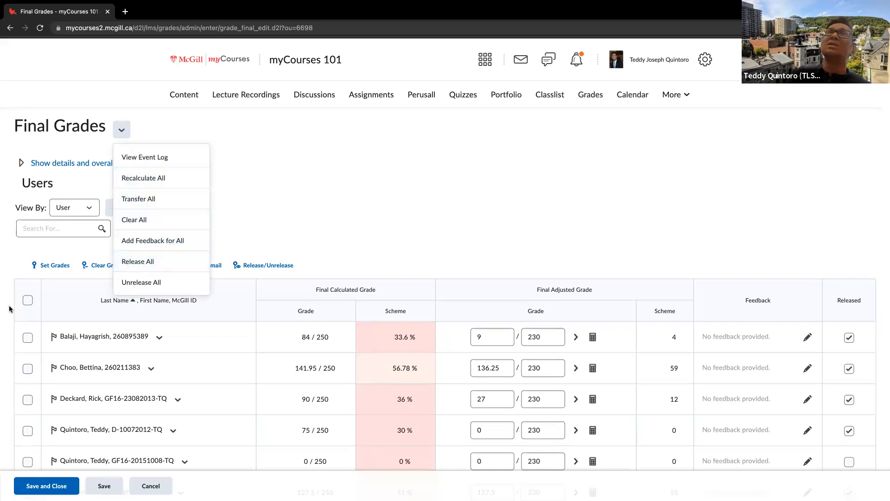
pyautogui.click(67, 280)
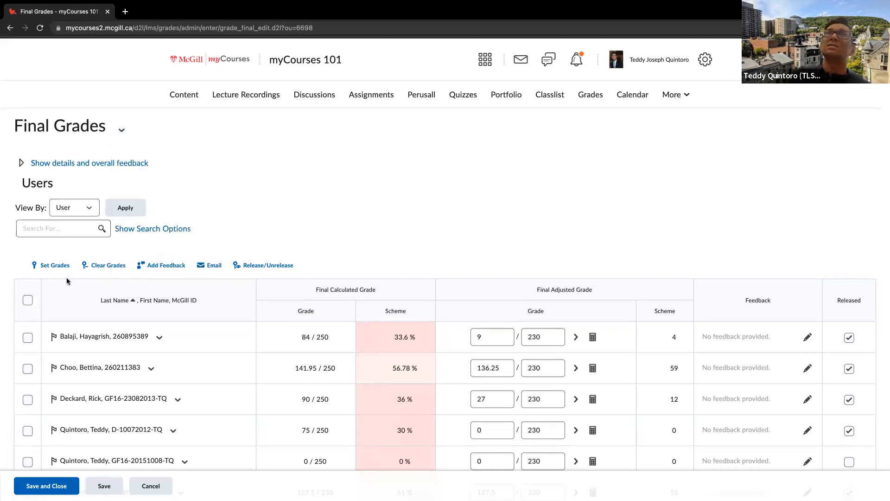
# Select all students and clear the selection, and do the same with only the first two students in the Final Grades list
pyautogui.click(27, 299)
pyautogui.click(27, 300)
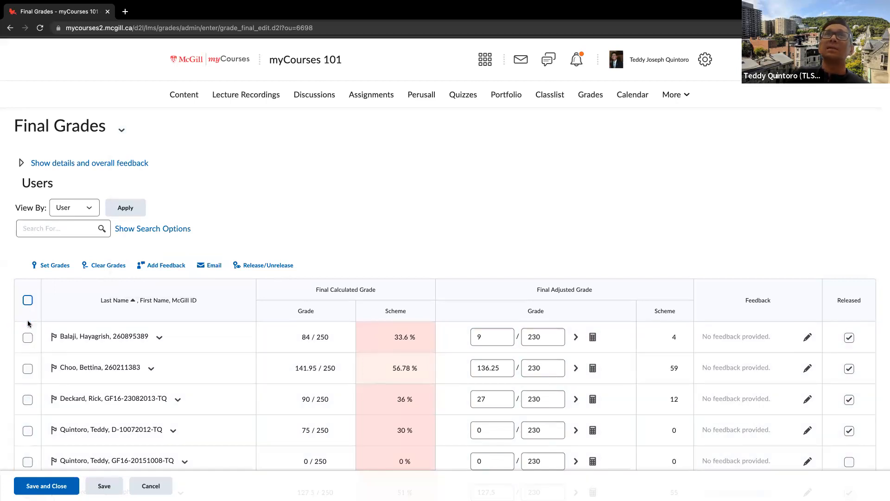
pyautogui.click(27, 337)
pyautogui.click(28, 368)
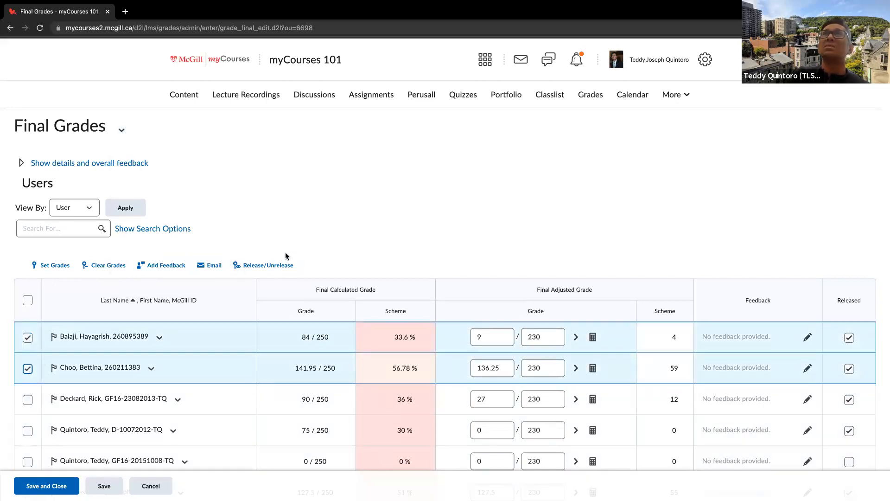
pyautogui.click(27, 337)
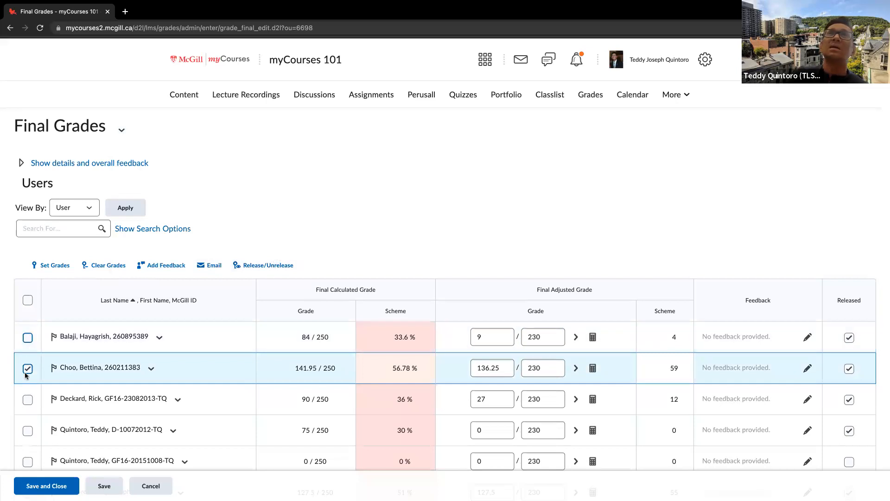
pyautogui.click(28, 369)
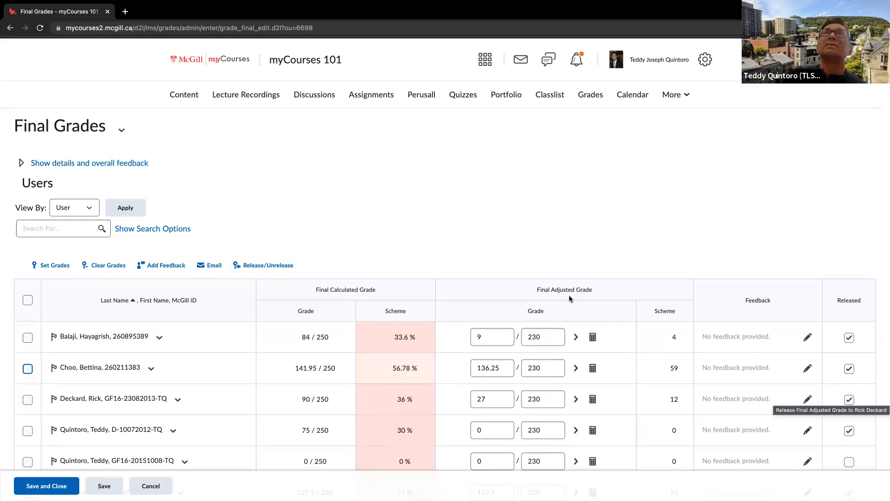
# Review the Final Grades bulk actions again, including Clear All, Add Feedback for All and Unrelease All, and dismiss them without applying any
pyautogui.click(122, 130)
pyautogui.click(129, 127)
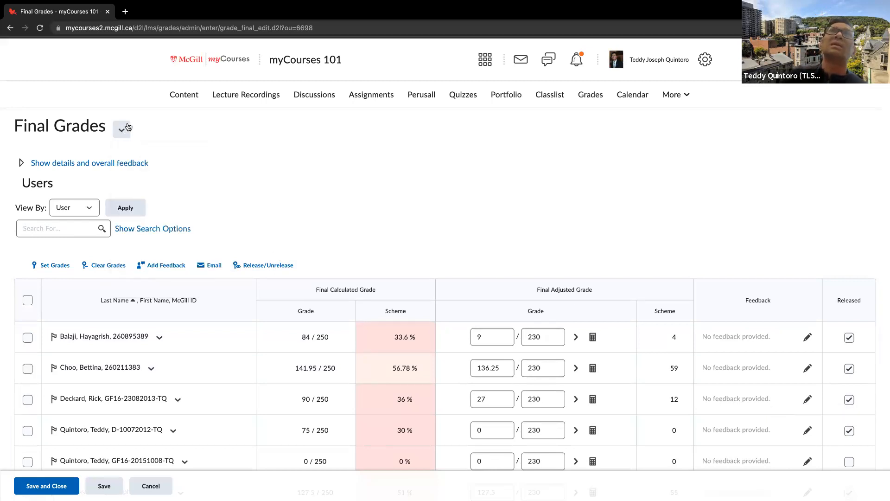
pyautogui.click(129, 127)
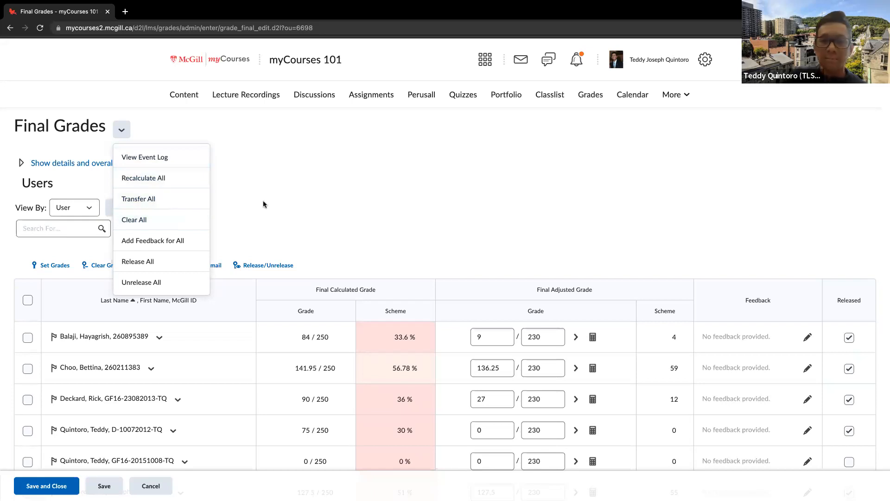
pyautogui.click(390, 194)
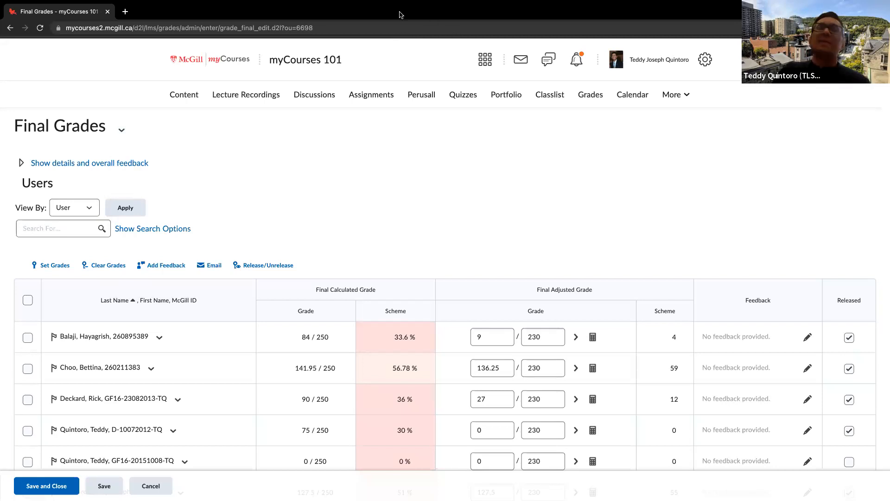
pyautogui.moveTo(2, 499)
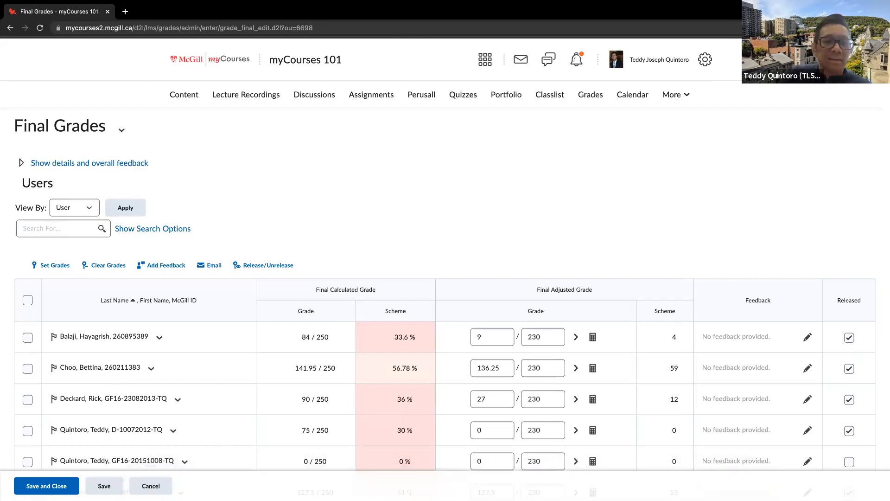
pyautogui.moveTo(445, 500)
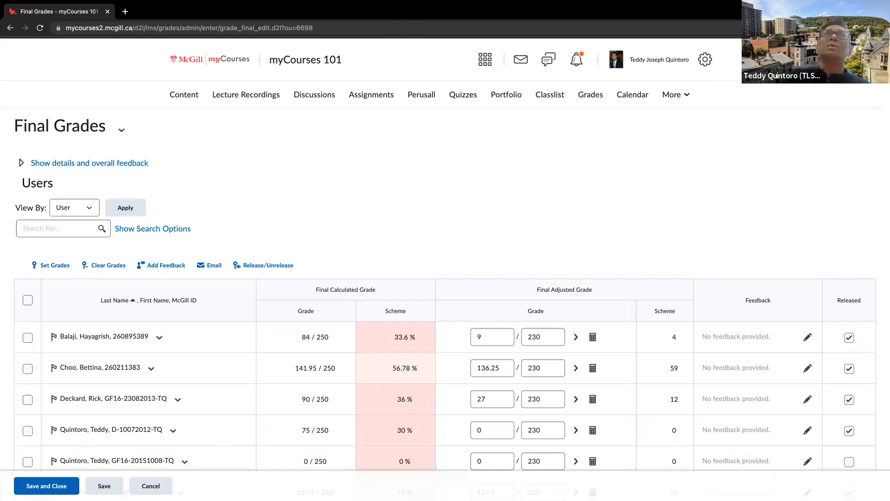
pyautogui.moveTo(2, 500)
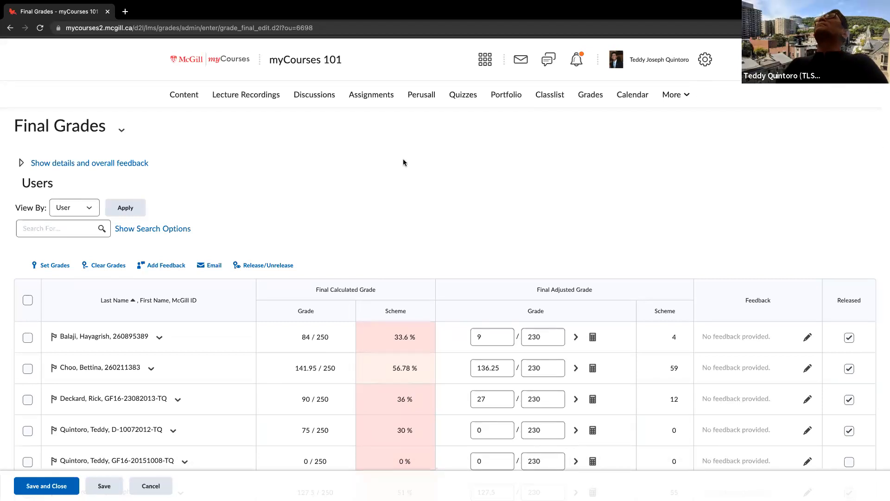
# Leave the Final Grades page and open Course Admin for the myCourses 101 course
pyautogui.click(673, 95)
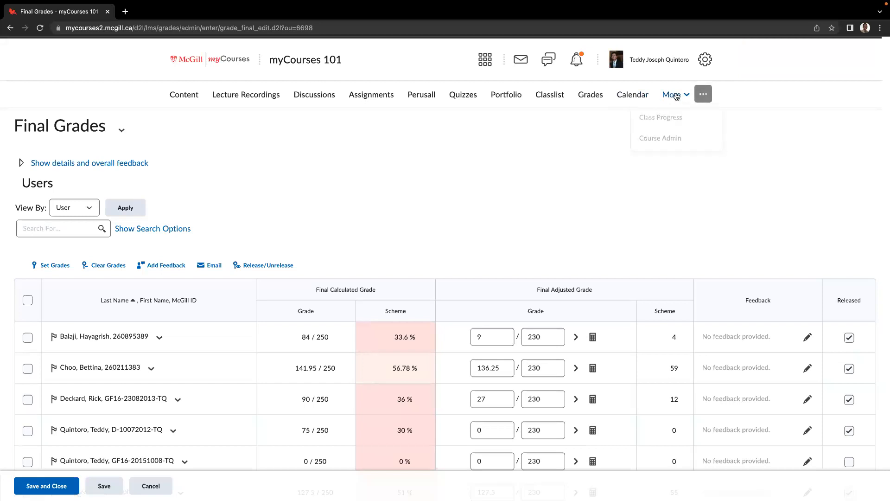
pyautogui.click(676, 141)
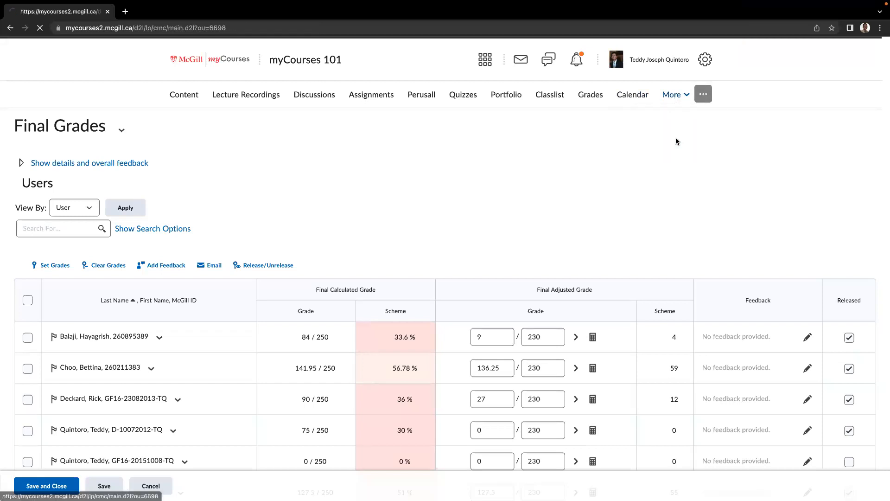